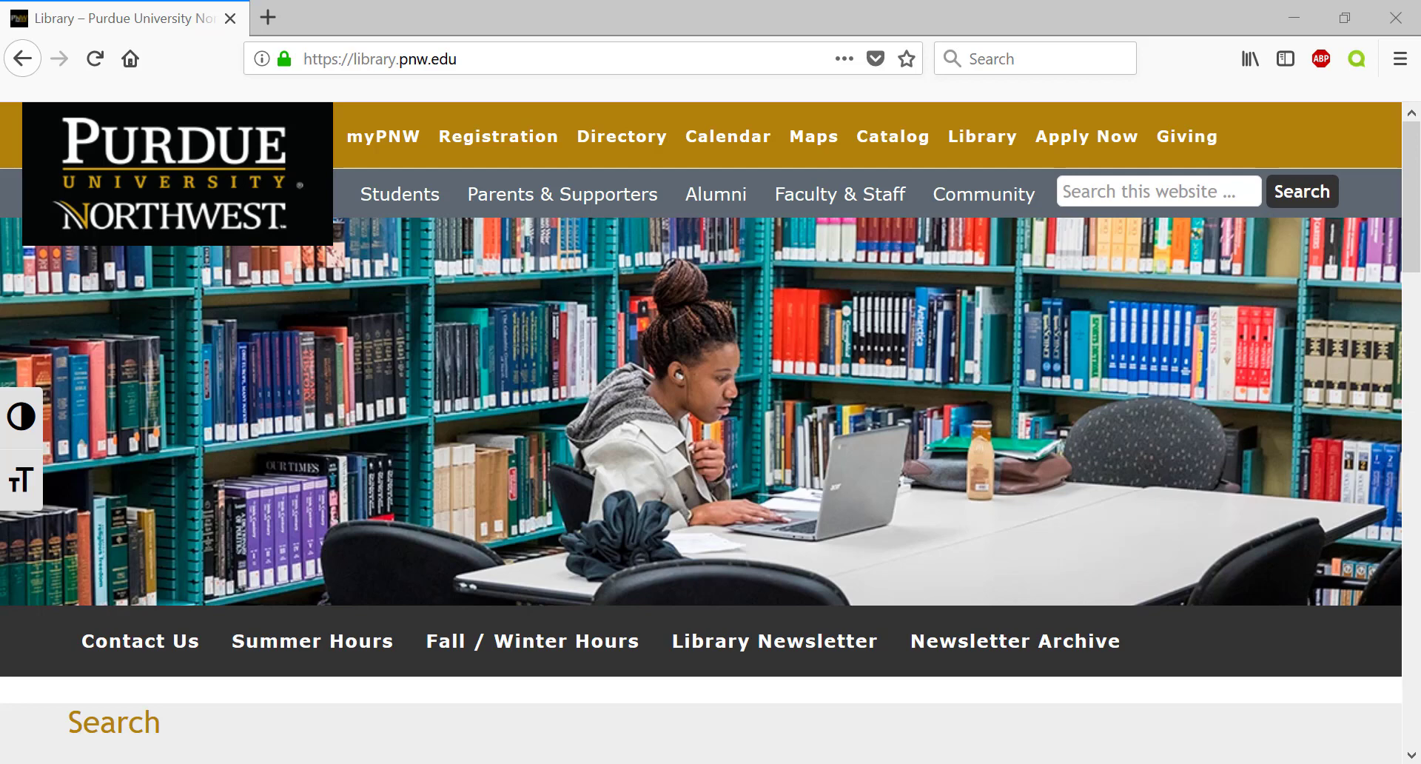
Open the library's A-Z list of databases from the Find section of the home page.
{"action": "left_click_drag", "start_coordinate": [1415, 236], "coordinate": [1415, 341]}
{"action": "scroll", "coordinate": [1417, 341], "scroll_direction": "down", "scroll_amount": 3}
{"action": "scroll", "coordinate": [534, 354], "scroll_direction": "down", "scroll_amount": 3}
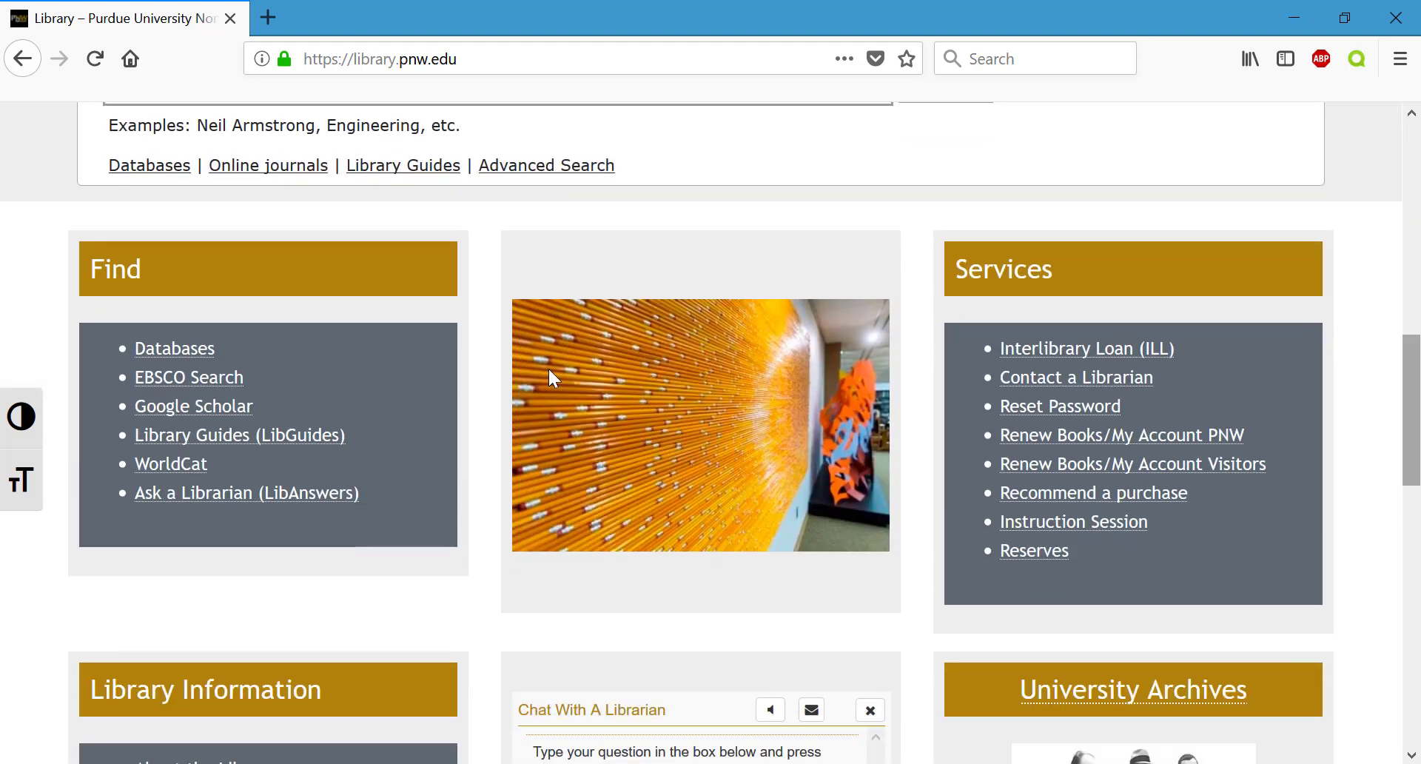
{"action": "left_click", "coordinate": [173, 350]}
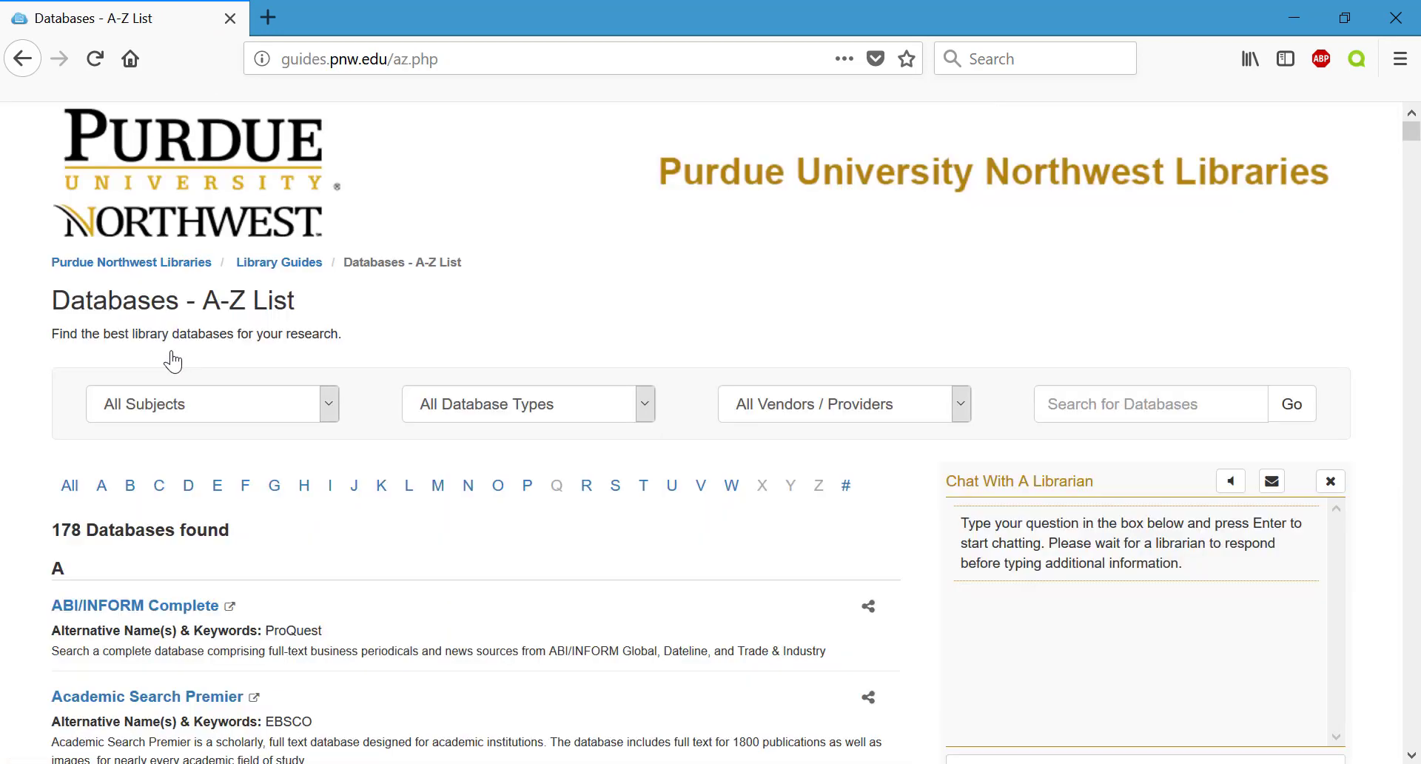
Search the database list for "springer" and open the Springer Link database.
{"action": "left_click", "coordinate": [1132, 399]}
{"action": "type", "text": "springer"}
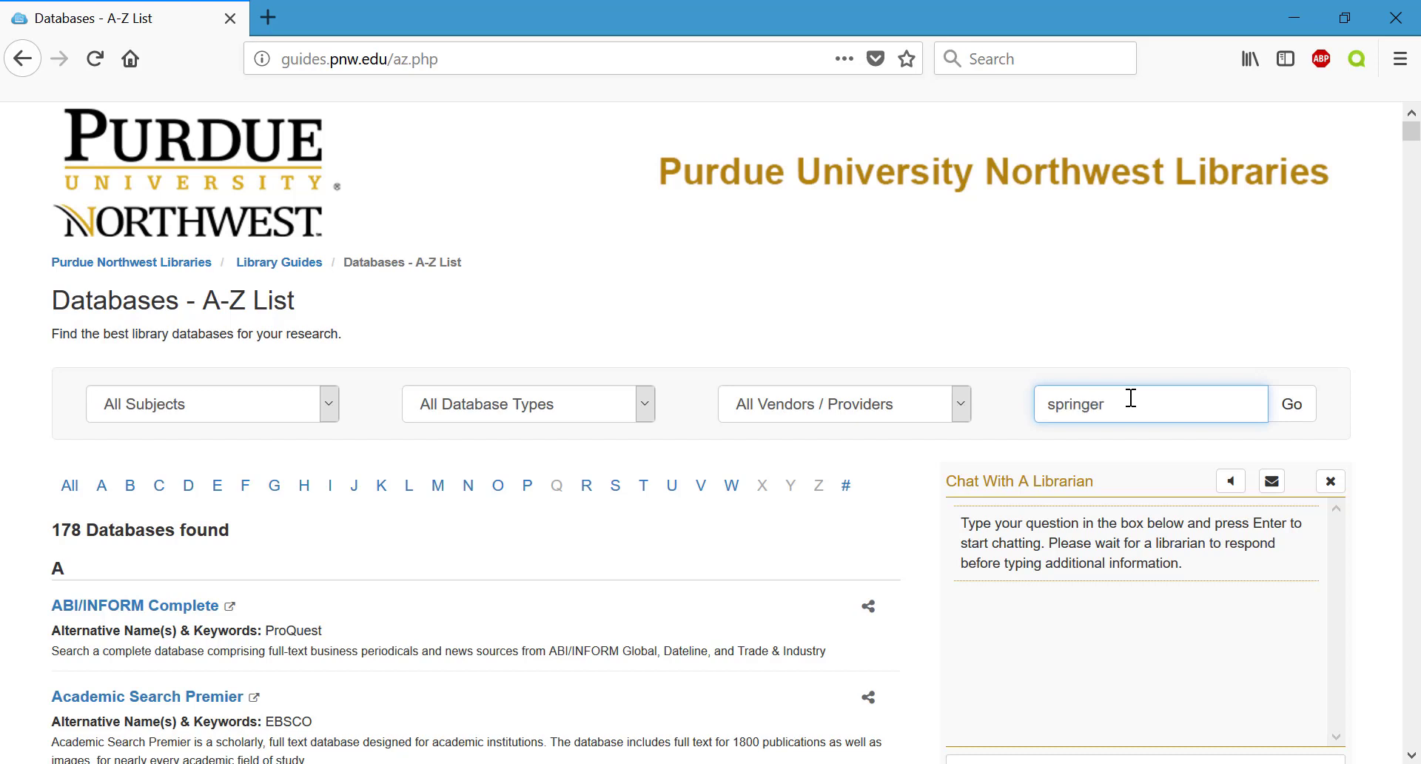
{"action": "key", "text": "Return"}
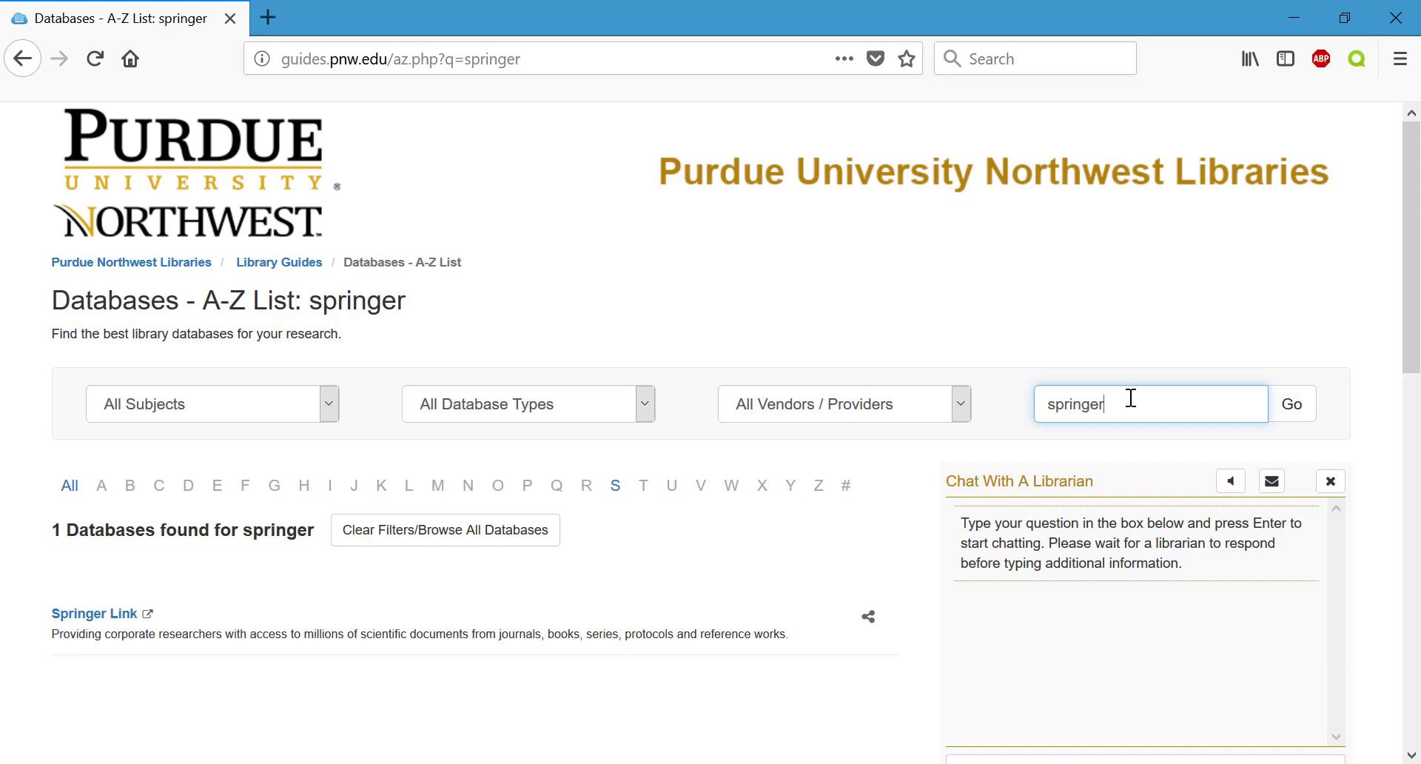
{"action": "left_click", "coordinate": [90, 614]}
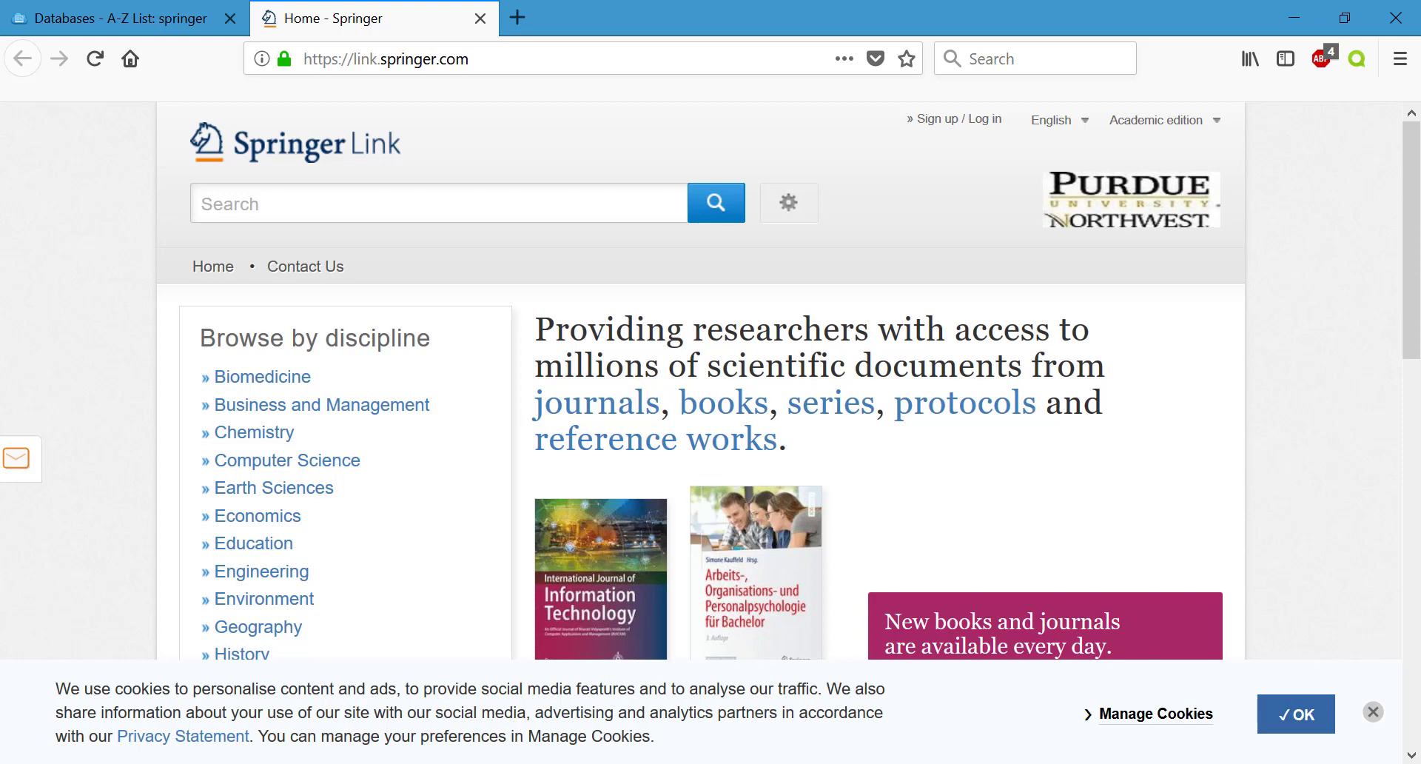
Accept the cookie notice and search Springer Link for "lightweight regolith excavation".
{"action": "left_click", "coordinate": [1314, 724]}
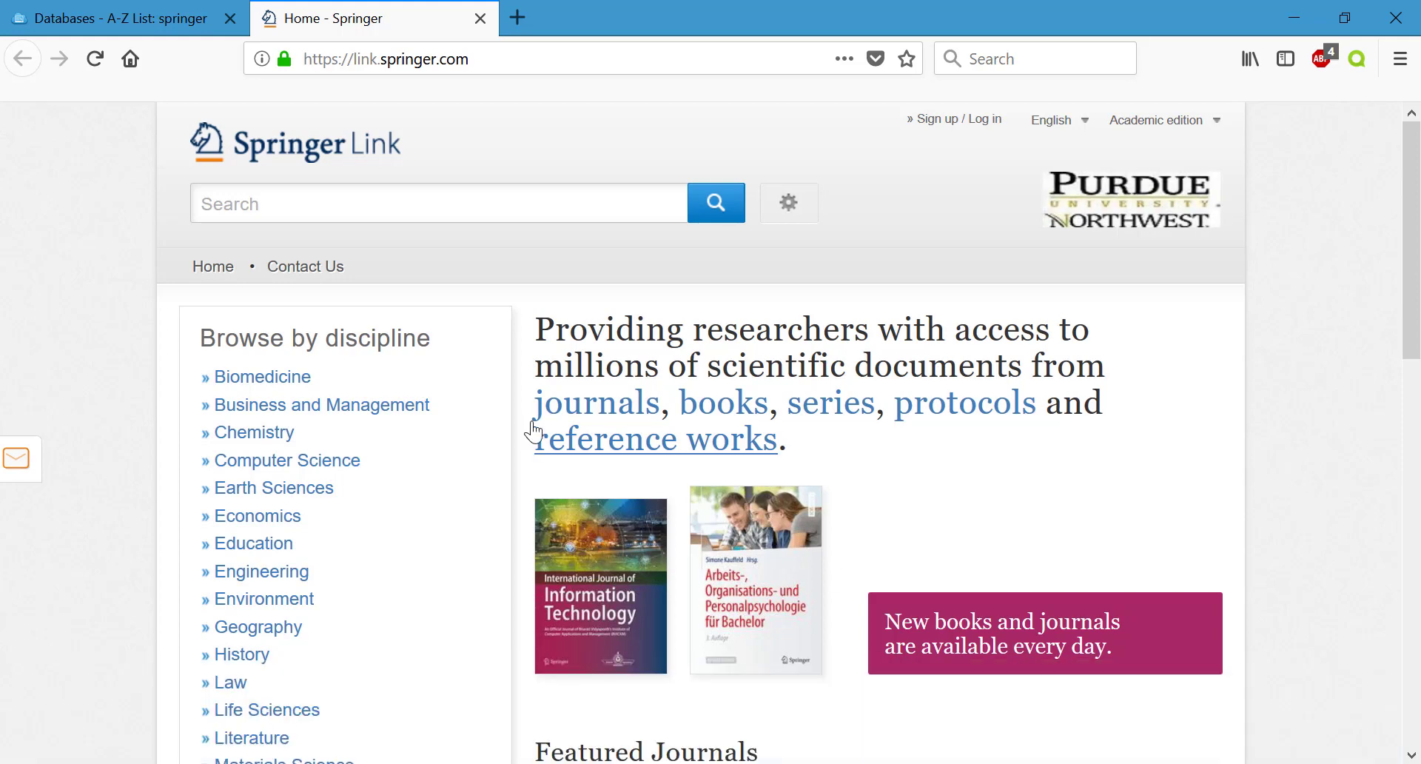
{"action": "left_click", "coordinate": [458, 187]}
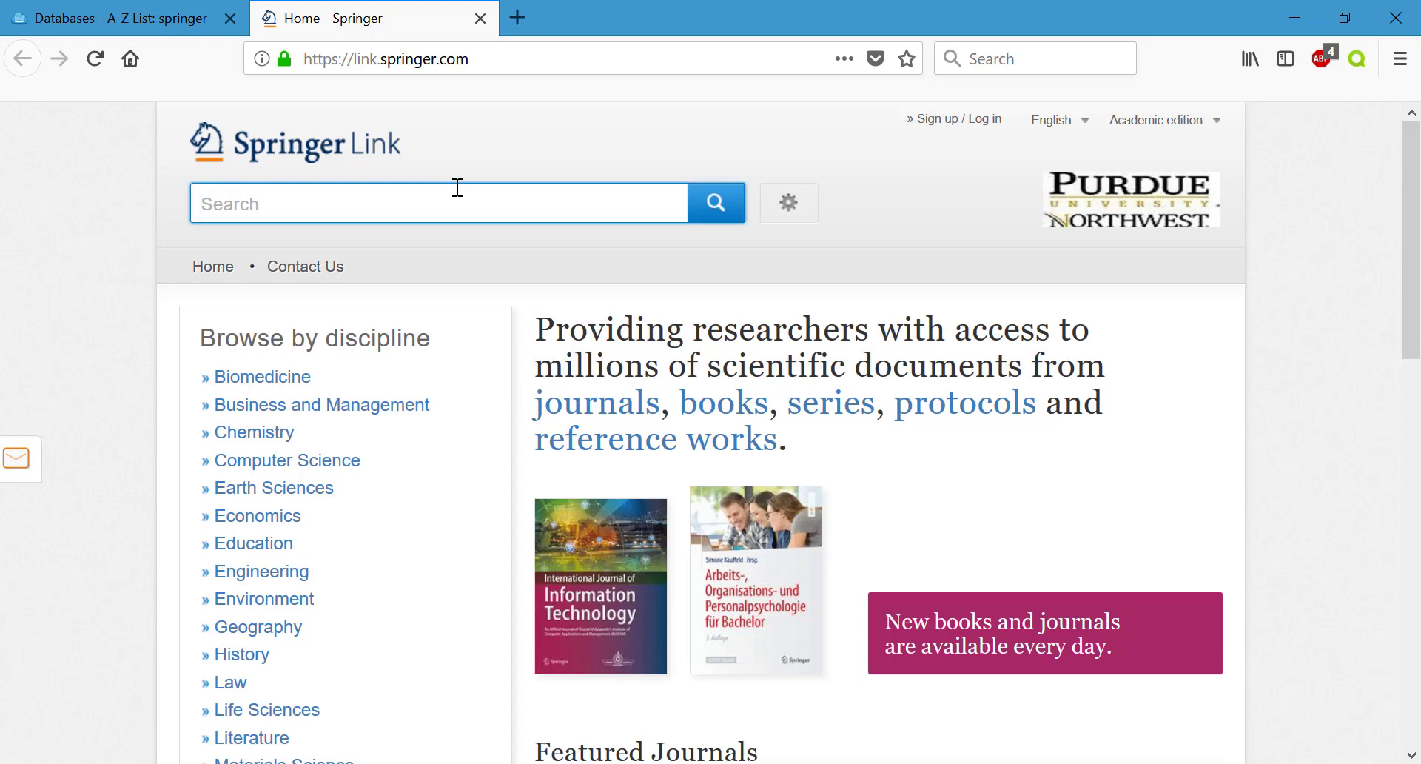
{"action": "type", "text": "lightweight regolith"}
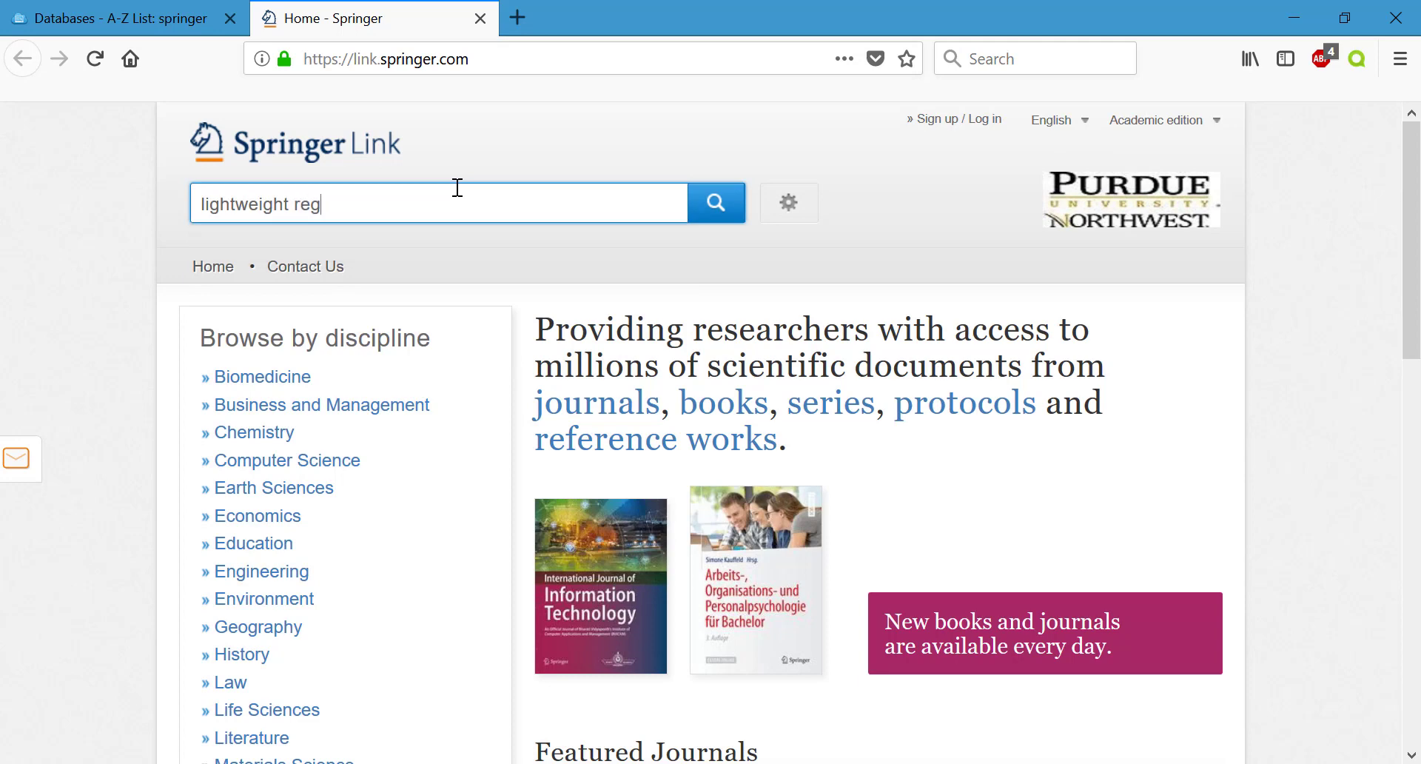
{"action": "type", "text": " excavation"}
{"action": "key", "text": "Return"}
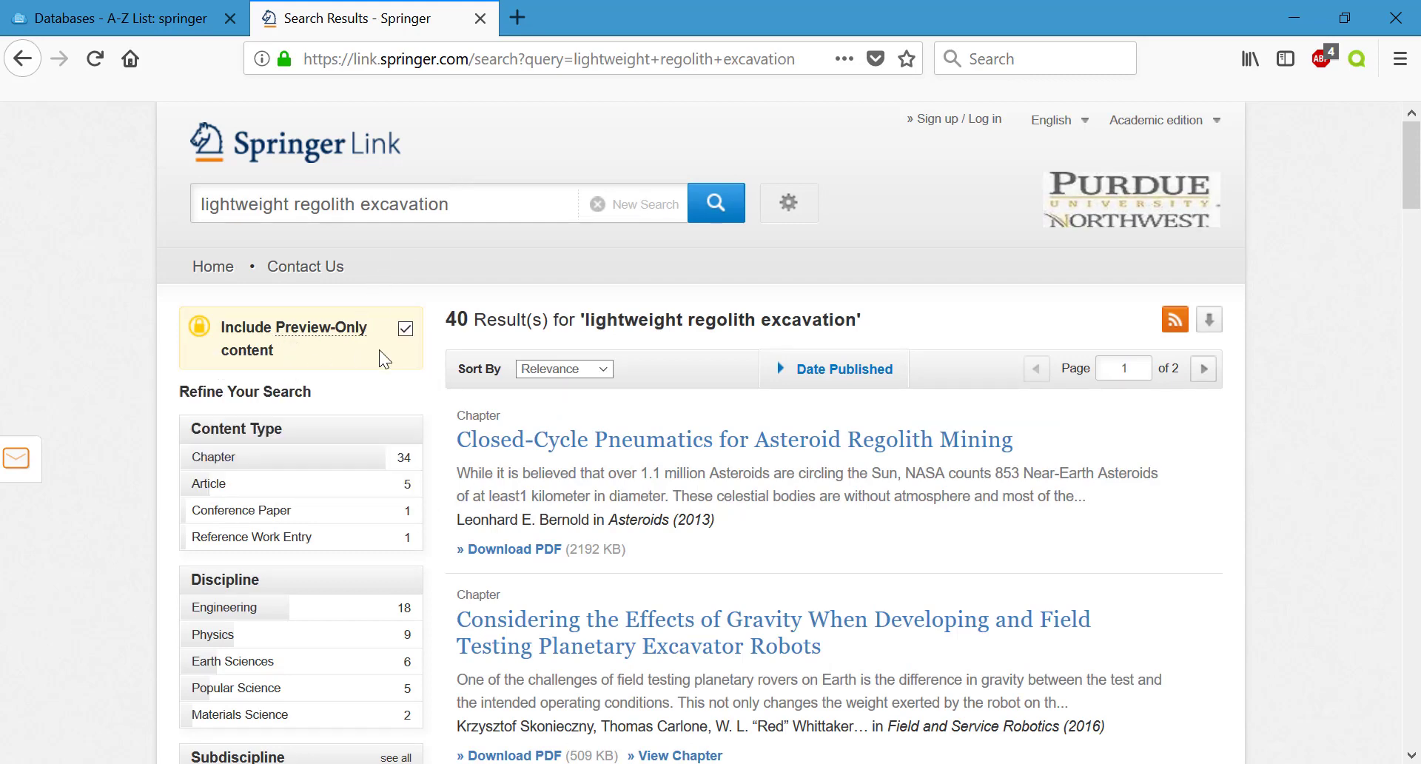
Exclude preview-only content and narrow the search results to the Engineering discipline.
{"action": "left_click", "coordinate": [406, 331]}
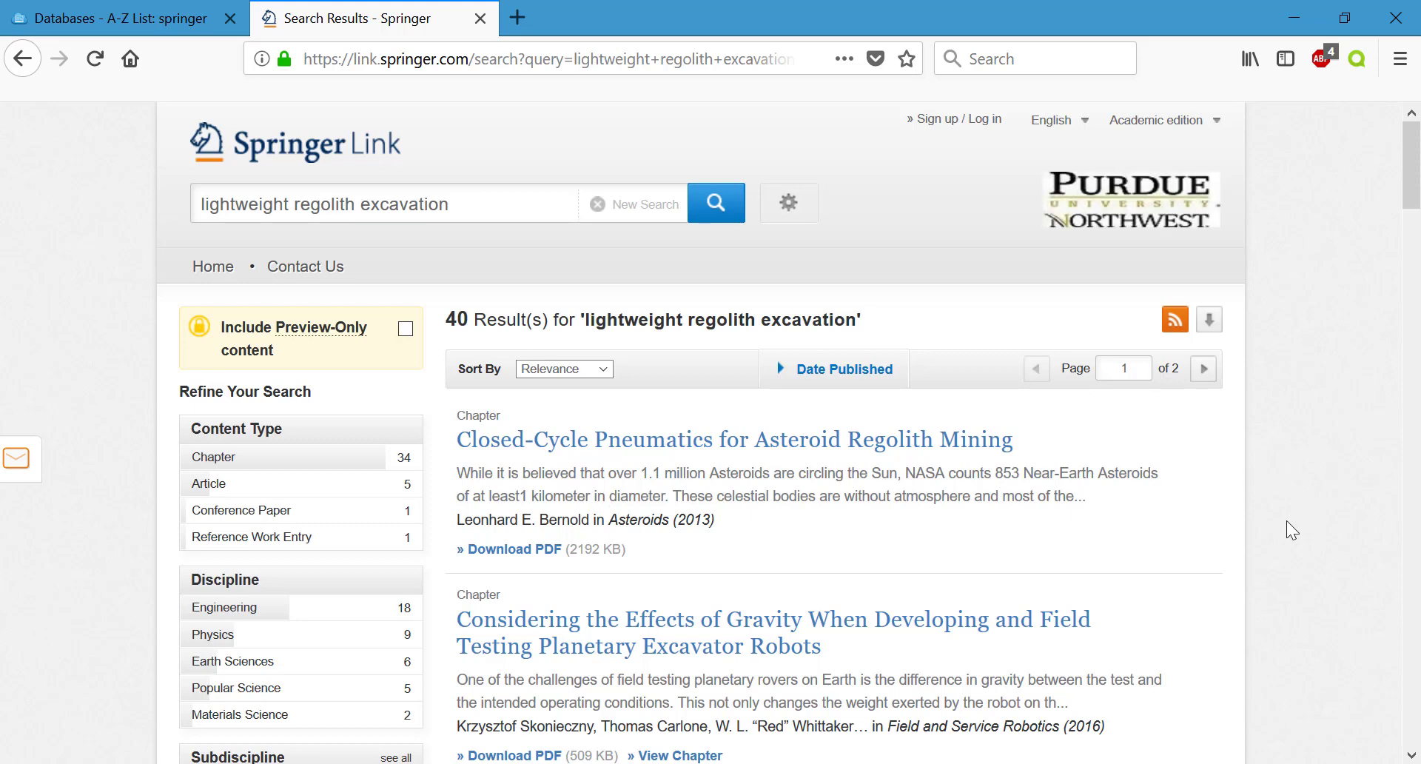
{"action": "left_click_drag", "start_coordinate": [1416, 172], "coordinate": [1416, 215]}
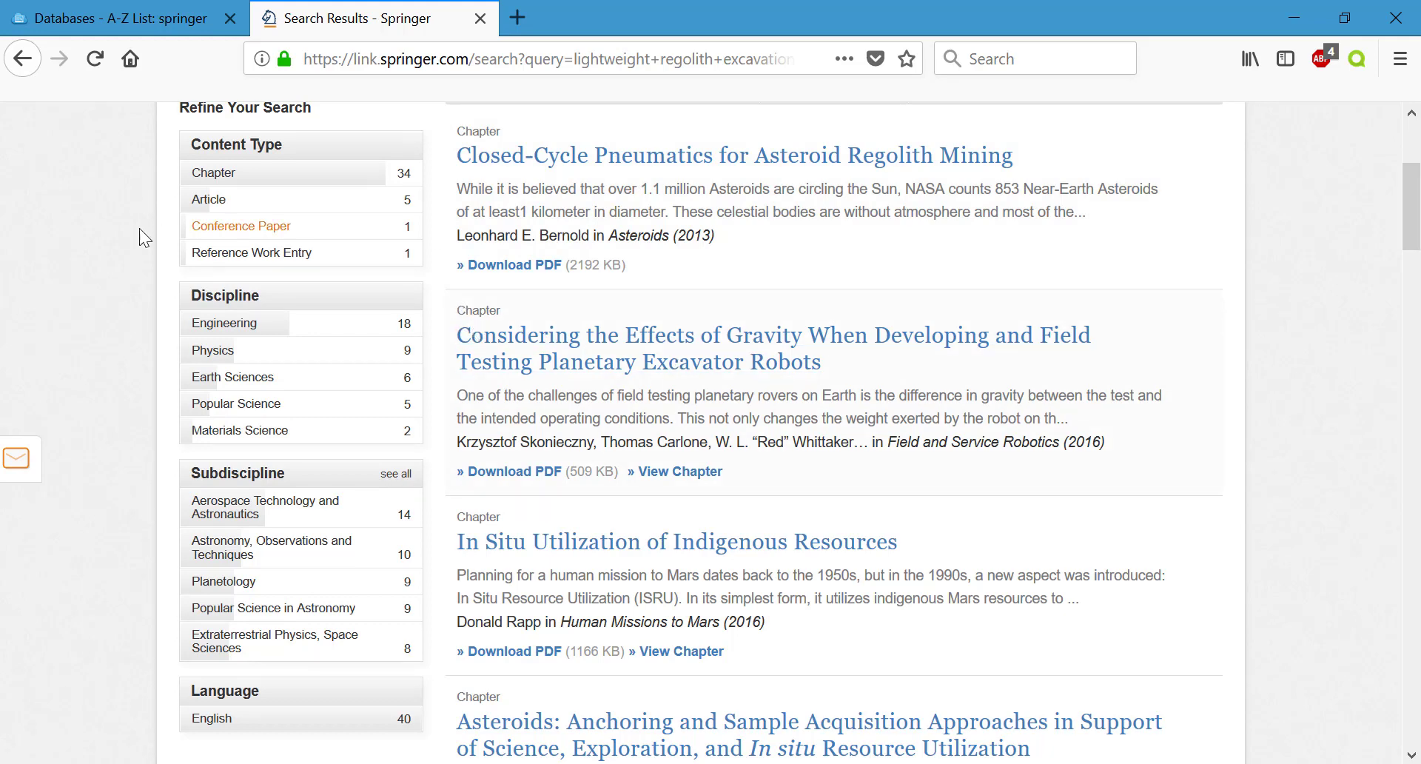
{"action": "left_click", "coordinate": [232, 333]}
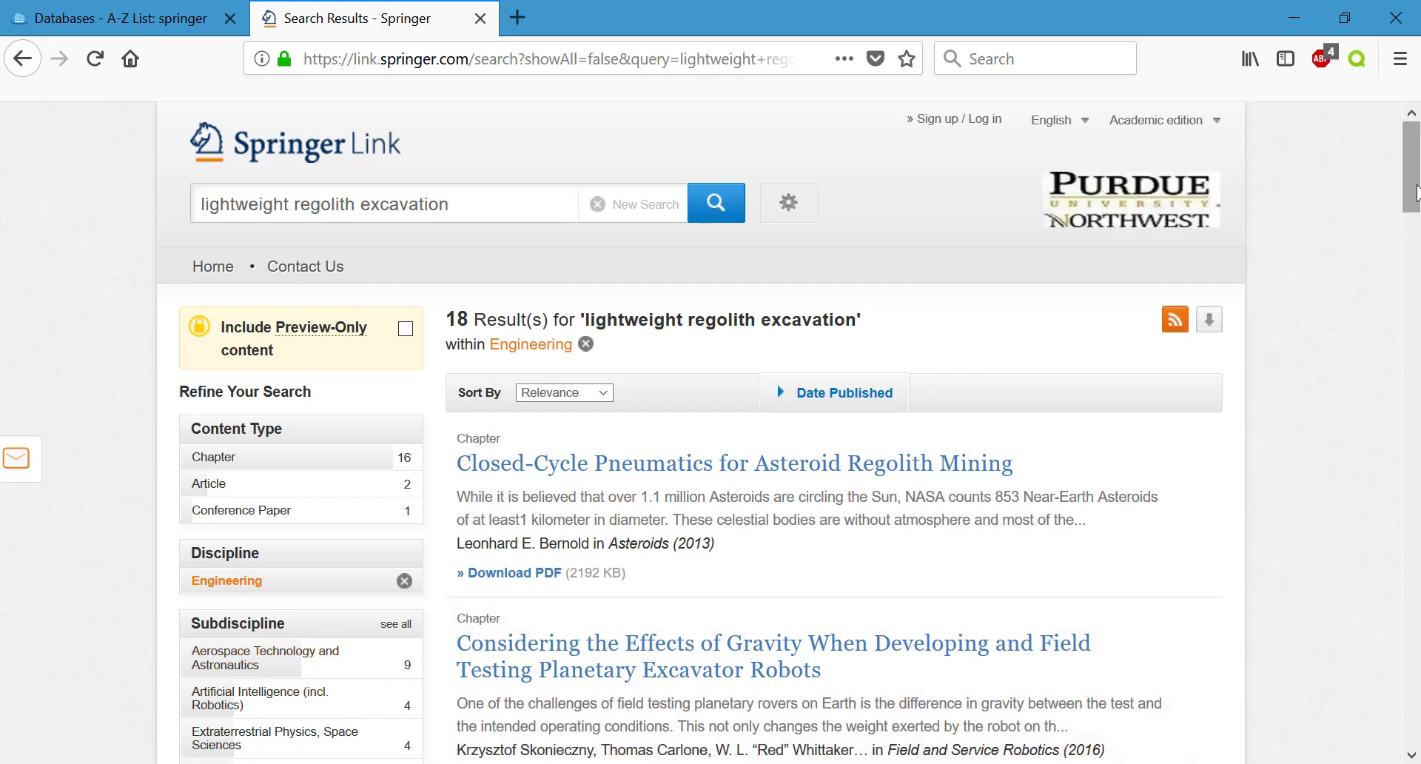
Look through the Engineering results and open the chapter "Mars ISRU technology".
{"action": "left_click_drag", "start_coordinate": [1415, 194], "coordinate": [1415, 259]}
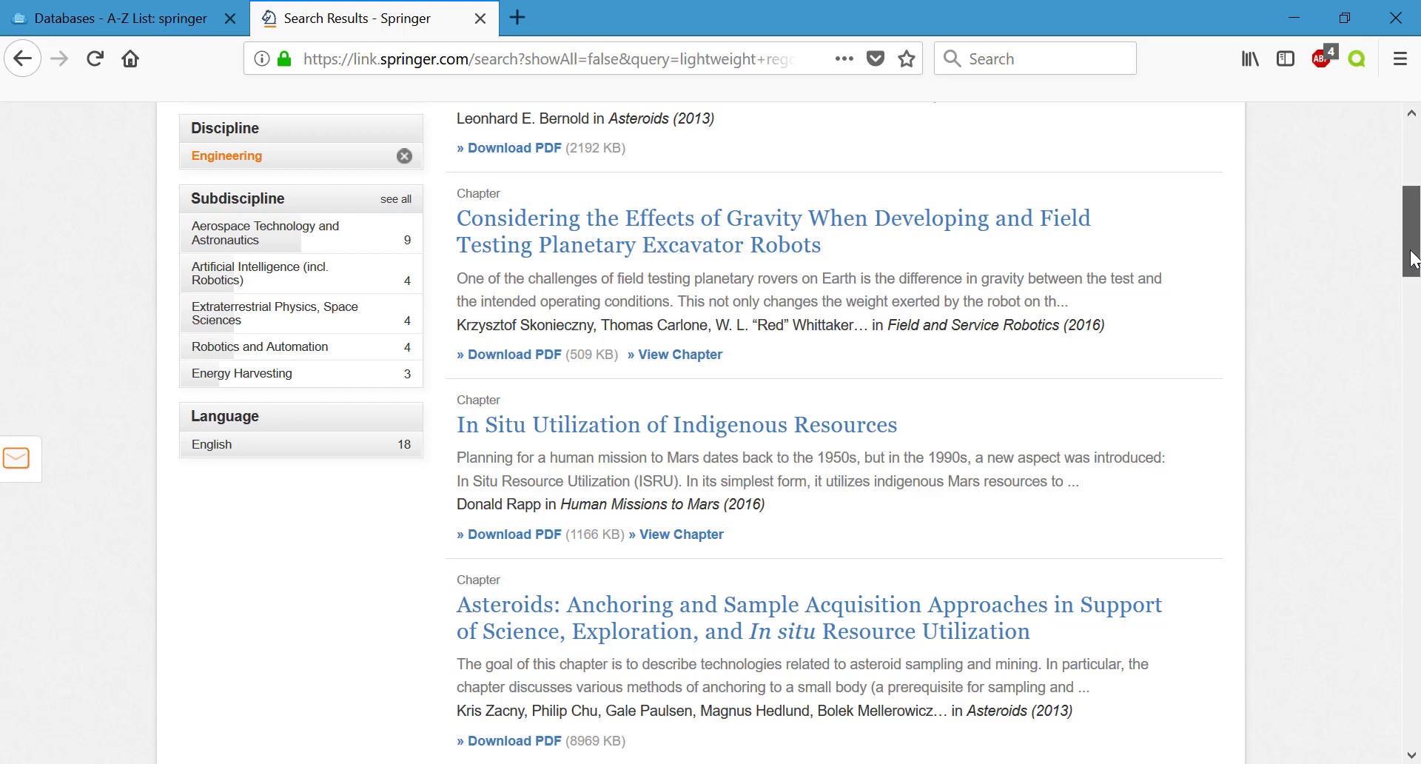
{"action": "left_click_drag", "start_coordinate": [1414, 259], "coordinate": [1365, 408]}
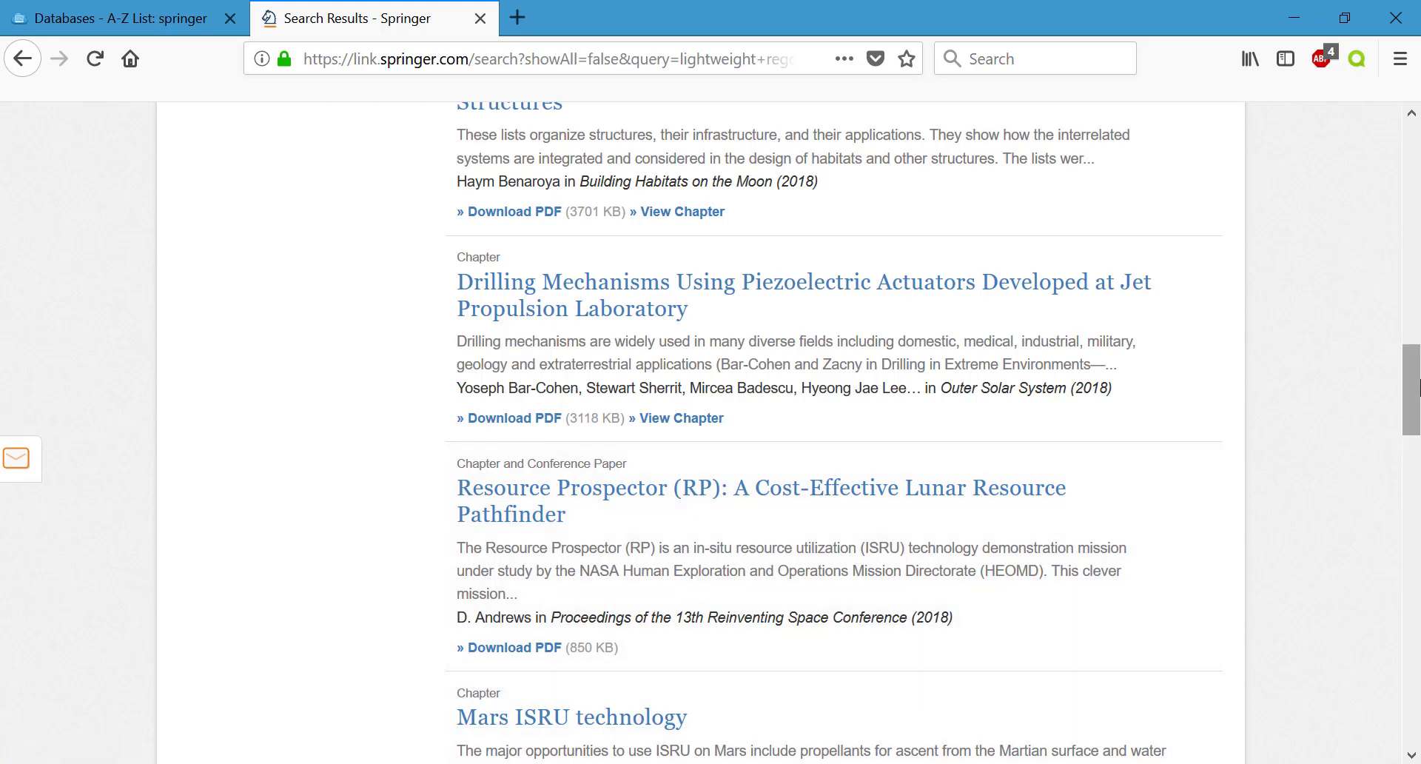
{"action": "left_click_drag", "start_coordinate": [1417, 385], "coordinate": [1417, 423]}
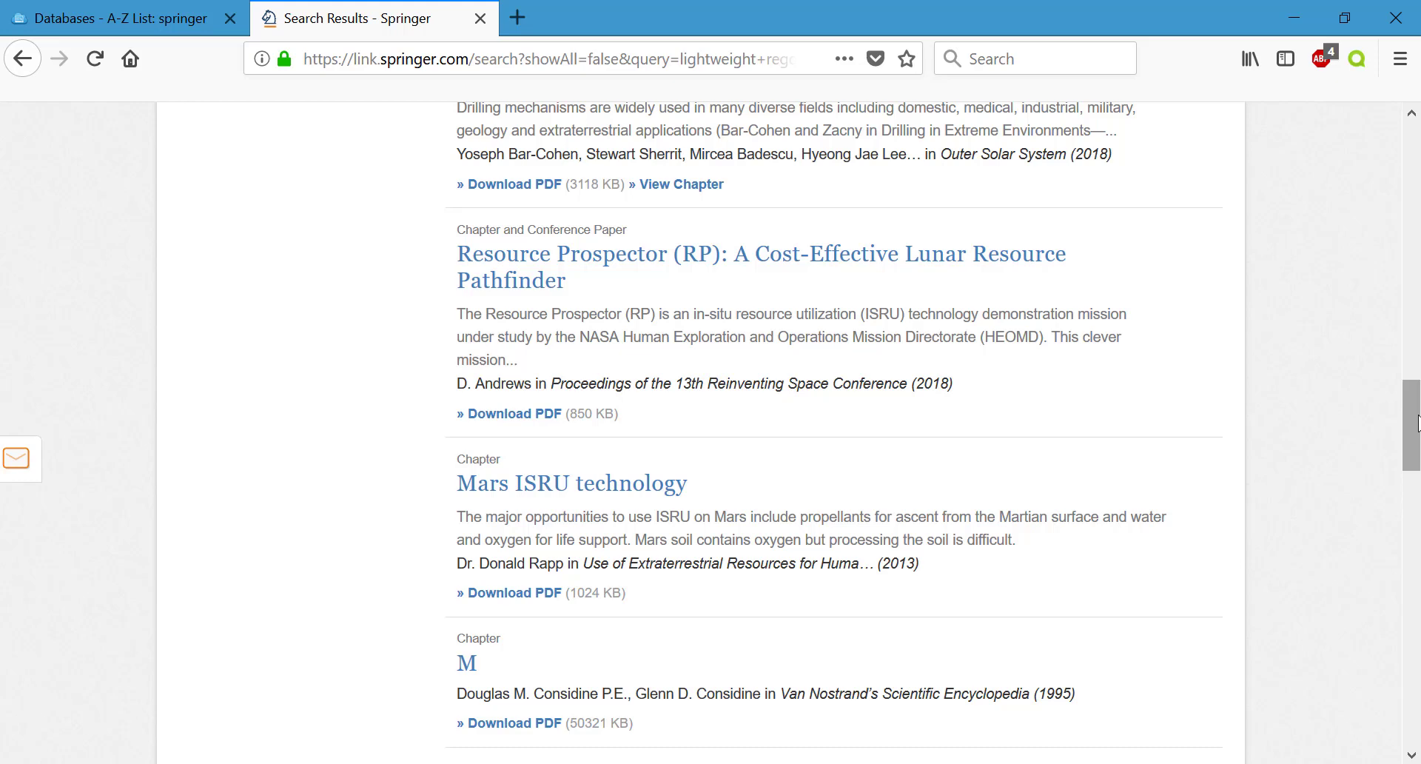
{"action": "left_click", "coordinate": [607, 498]}
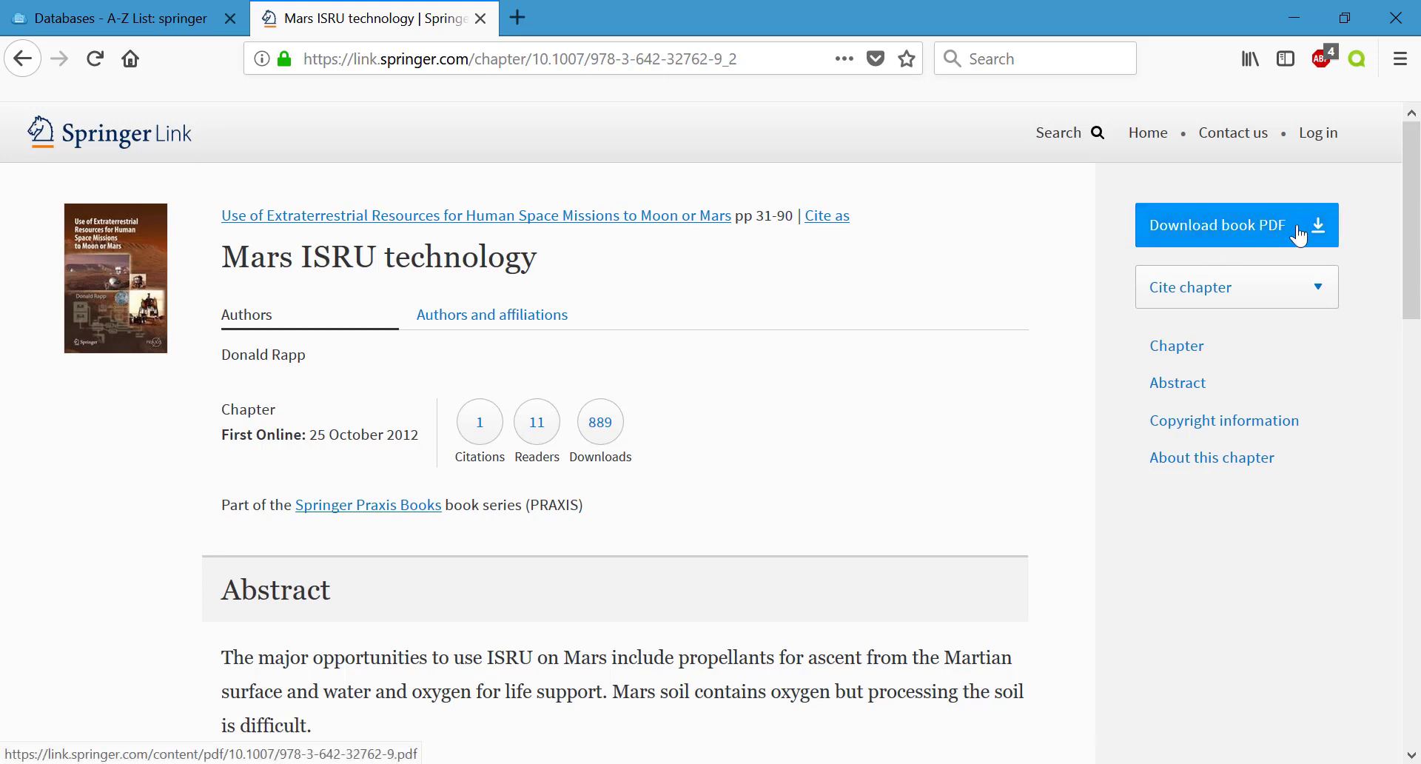
Open the full-text PDF of the "Mars ISRU technology" chapter and skim its first page.
{"action": "left_click_drag", "start_coordinate": [1413, 223], "coordinate": [1408, 311]}
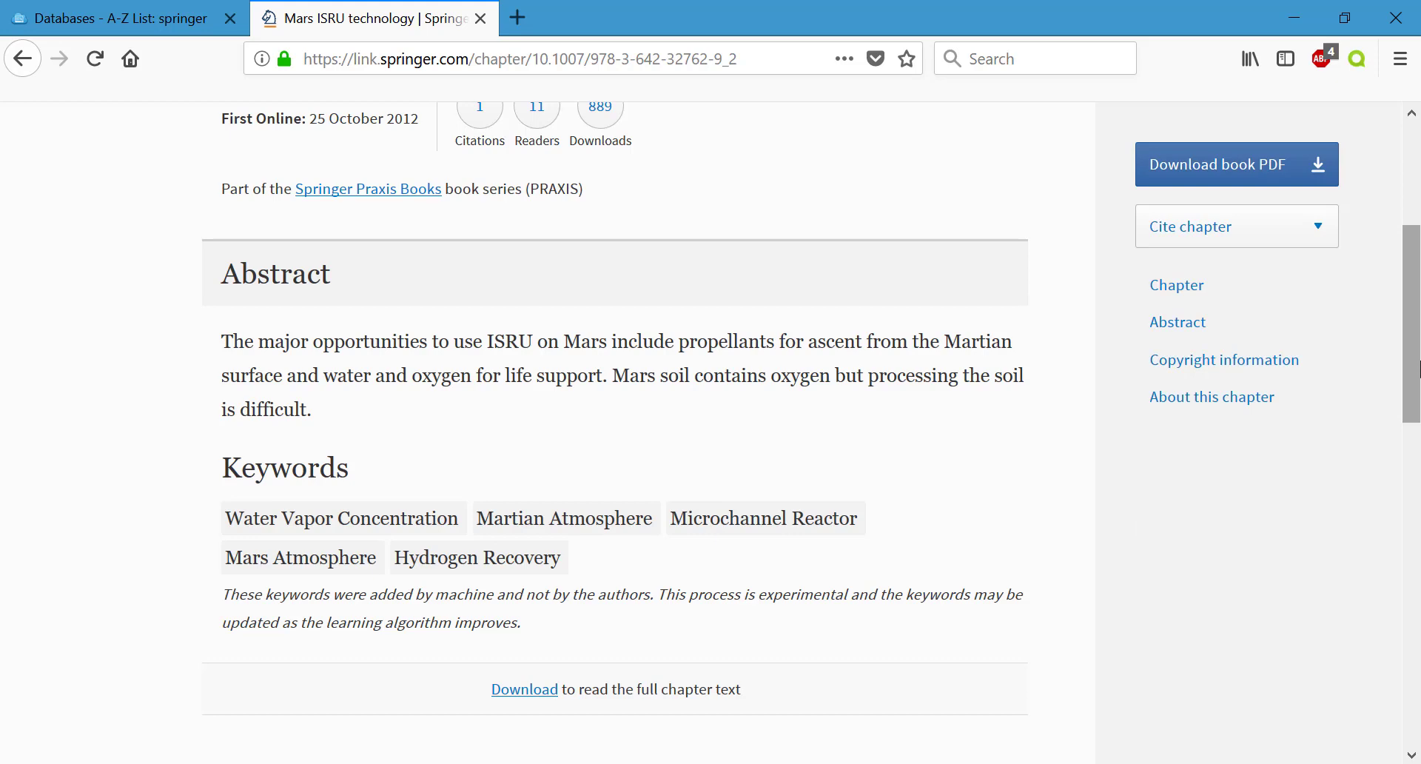
{"action": "left_click_drag", "start_coordinate": [1419, 395], "coordinate": [1419, 396]}
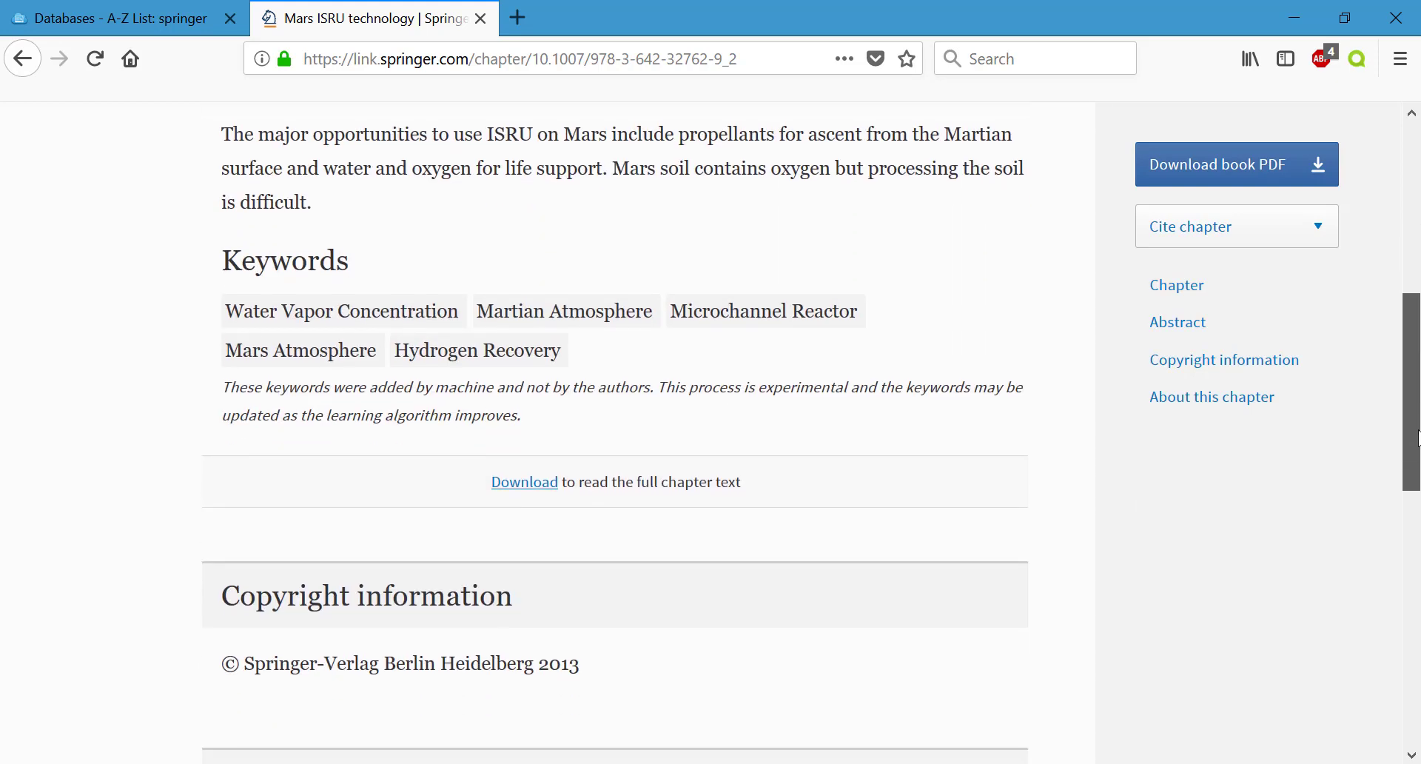
{"action": "left_click", "coordinate": [542, 485]}
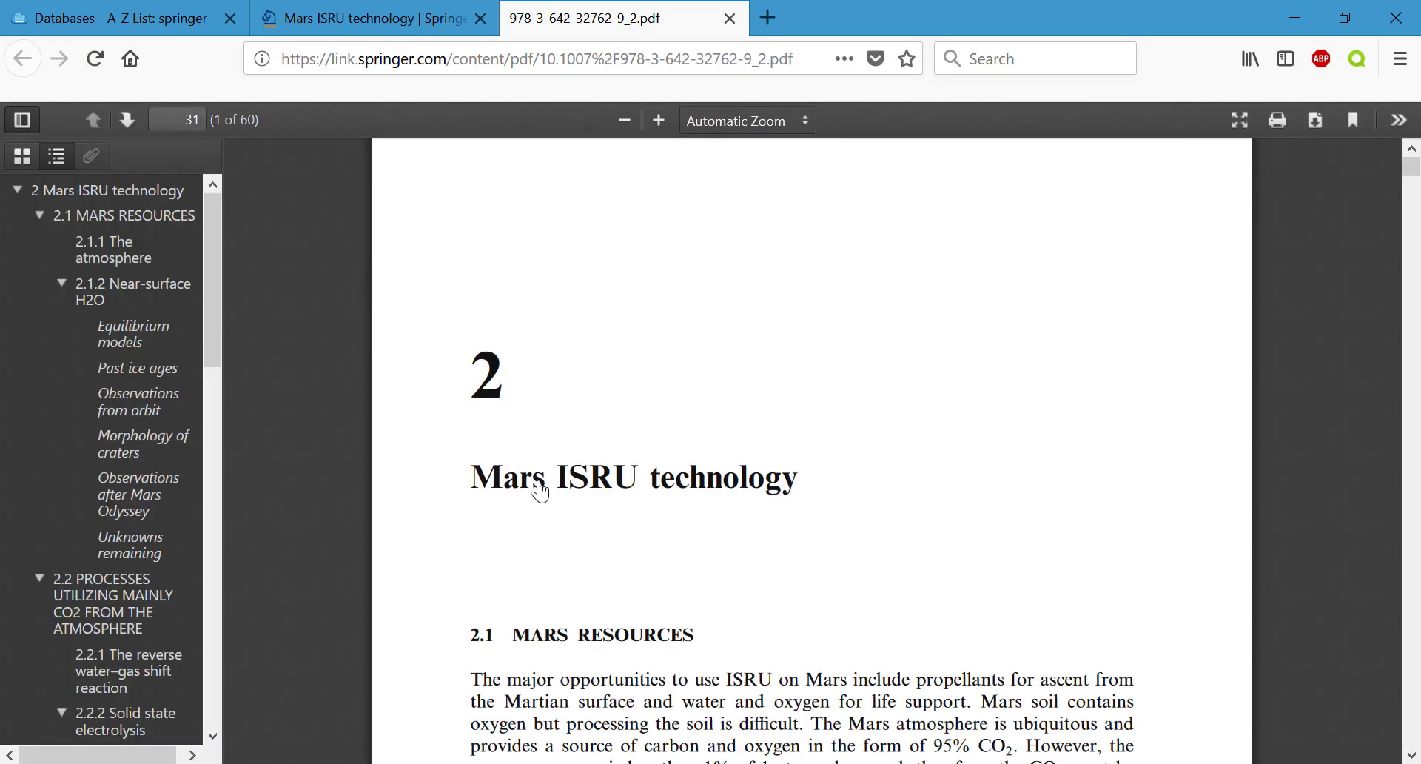
{"action": "scroll", "coordinate": [541, 491], "scroll_direction": "down", "scroll_amount": 10}
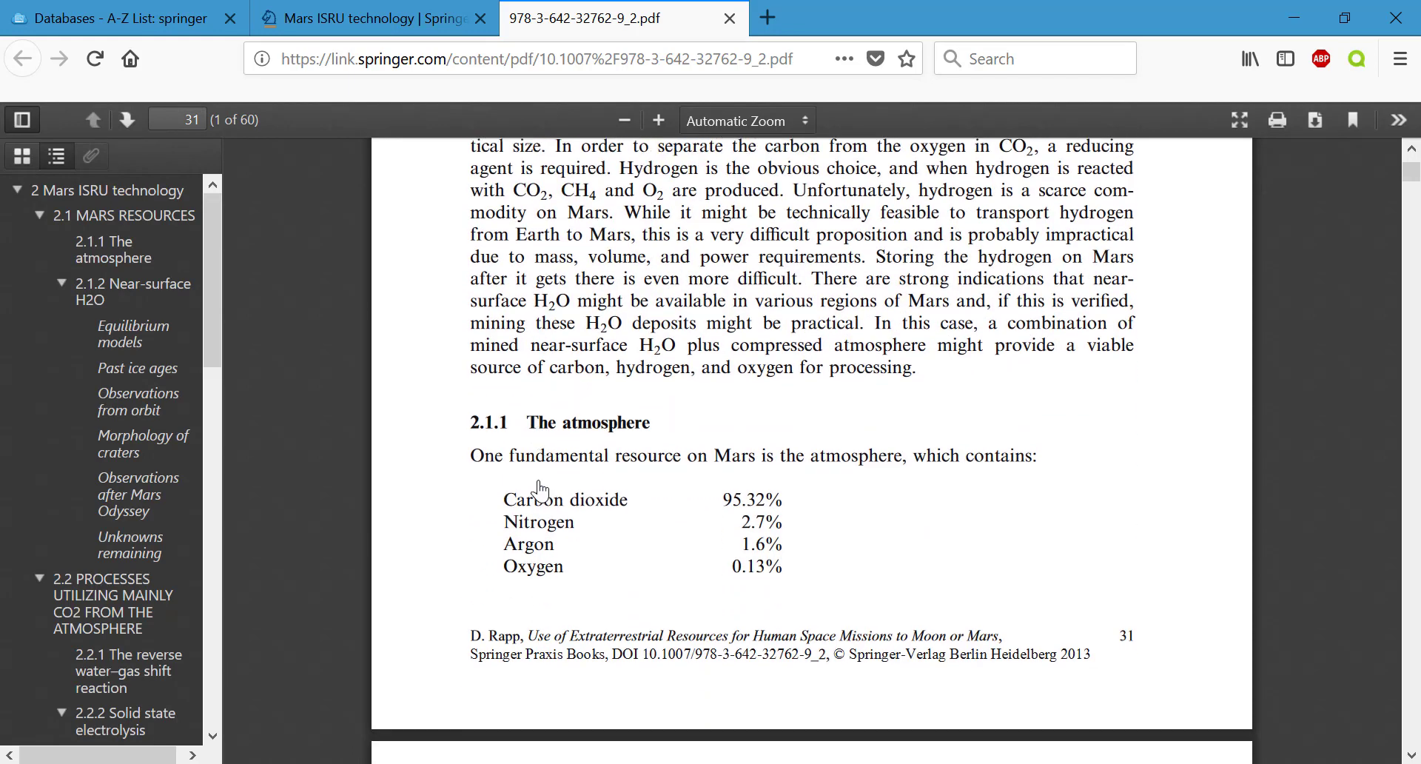
{"action": "scroll", "coordinate": [541, 490], "scroll_direction": "up", "scroll_amount": 10}
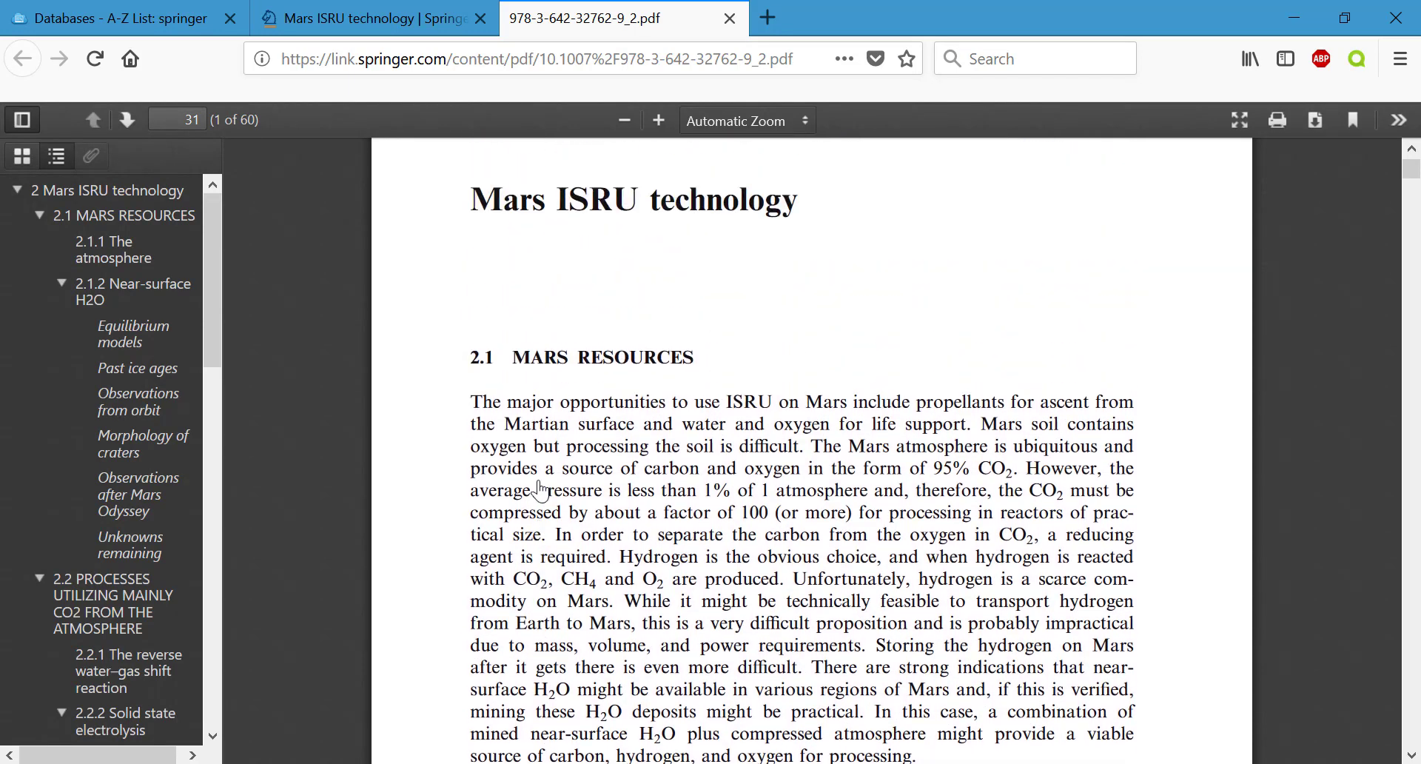
{"action": "scroll", "coordinate": [541, 490], "scroll_direction": "up", "scroll_amount": 4}
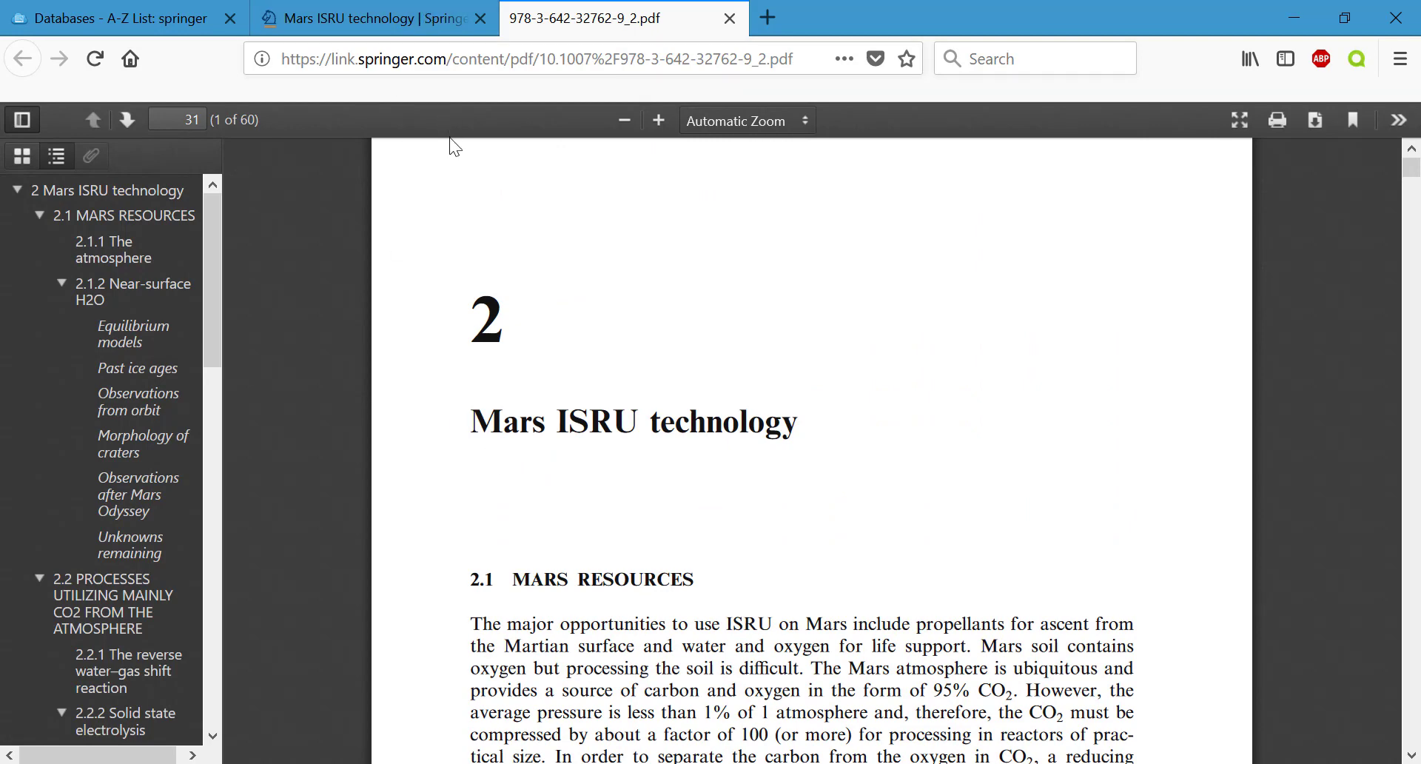
Return from the chapter PDF to the list of Engineering search results.
{"action": "left_click", "coordinate": [438, 21]}
{"action": "scroll", "coordinate": [1081, 219], "scroll_direction": "up", "scroll_amount": 6}
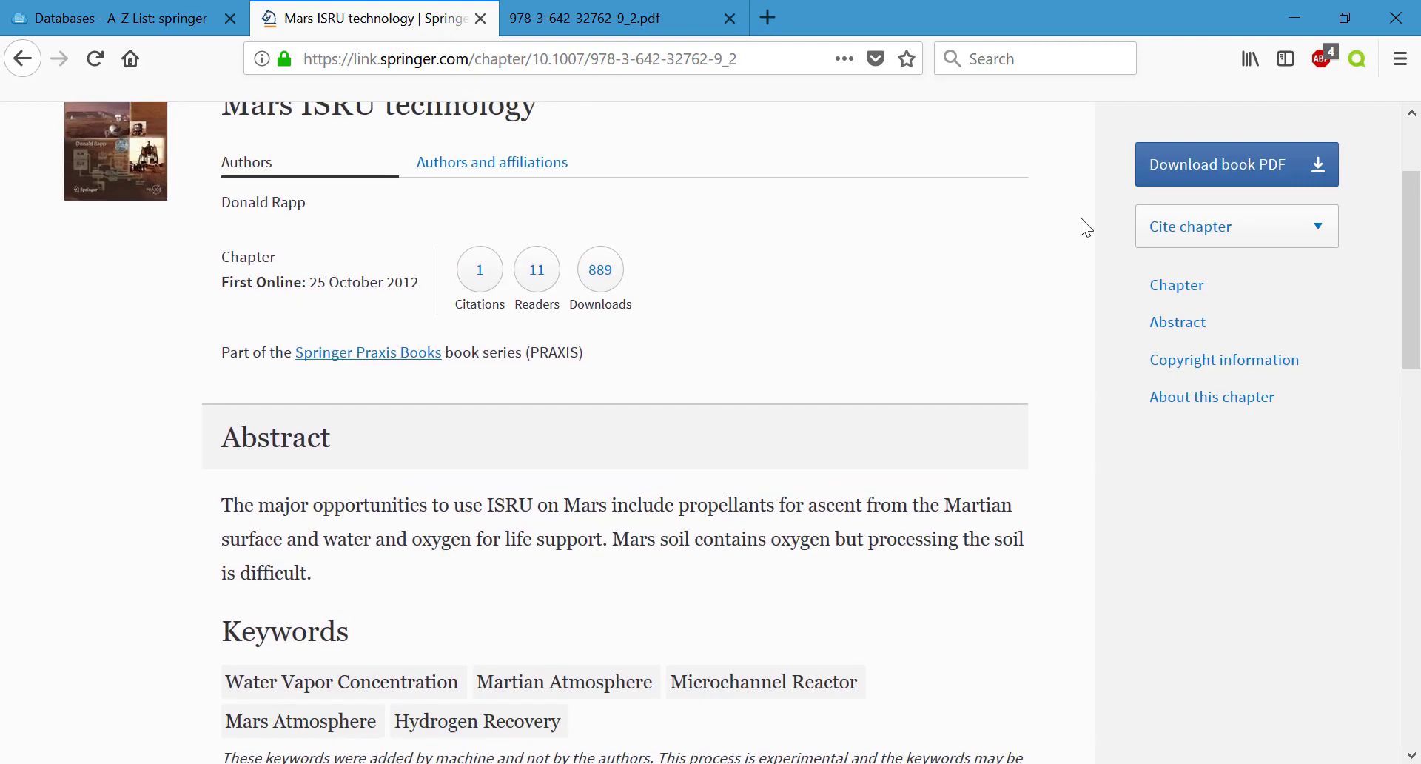
{"action": "key", "text": "alt+Left"}
{"action": "scroll", "coordinate": [515, 93], "scroll_direction": "up", "scroll_amount": 10}
{"action": "scroll", "coordinate": [1417, 172], "scroll_direction": "up", "scroll_amount": 3}
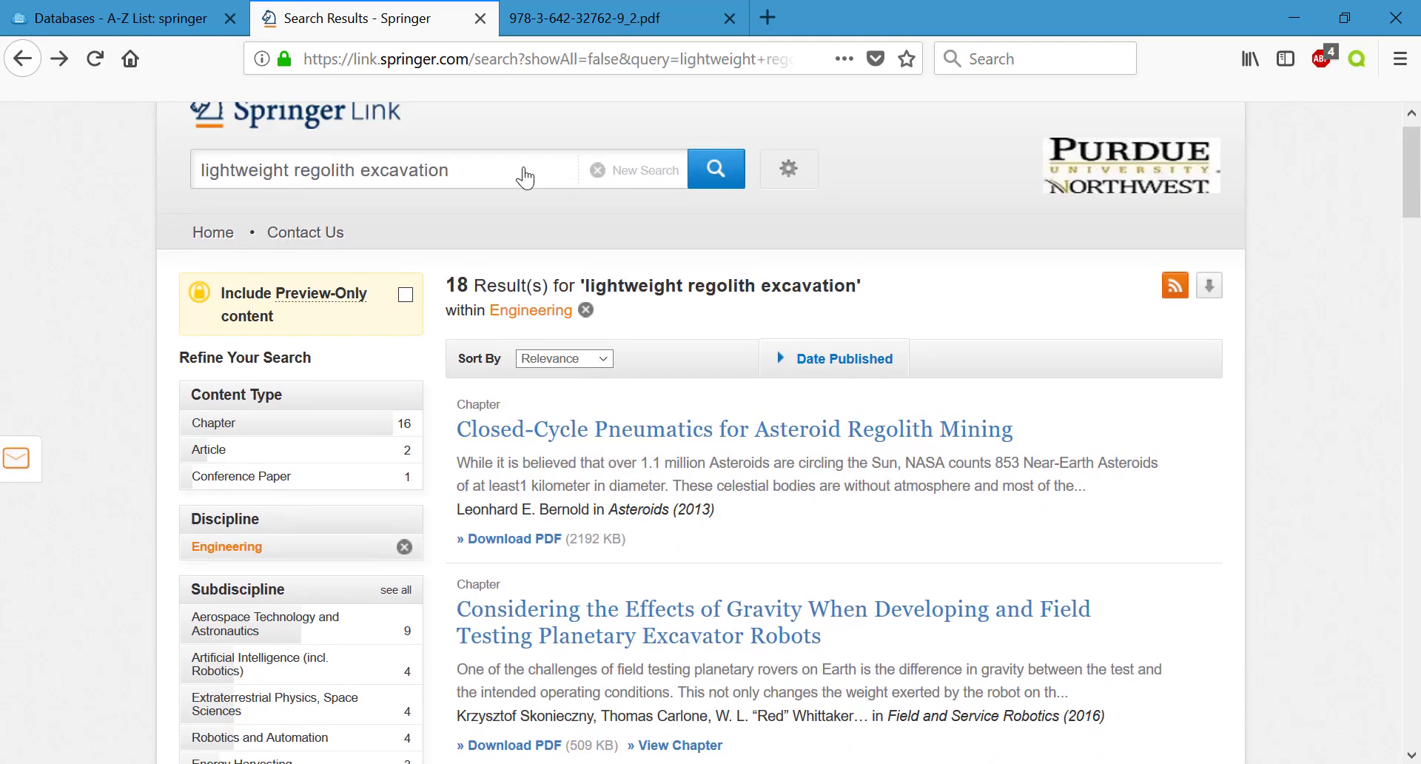
Broaden the search by removing "lightweight" from the query and searching for "regolith excavation".
{"action": "left_click", "coordinate": [299, 169]}
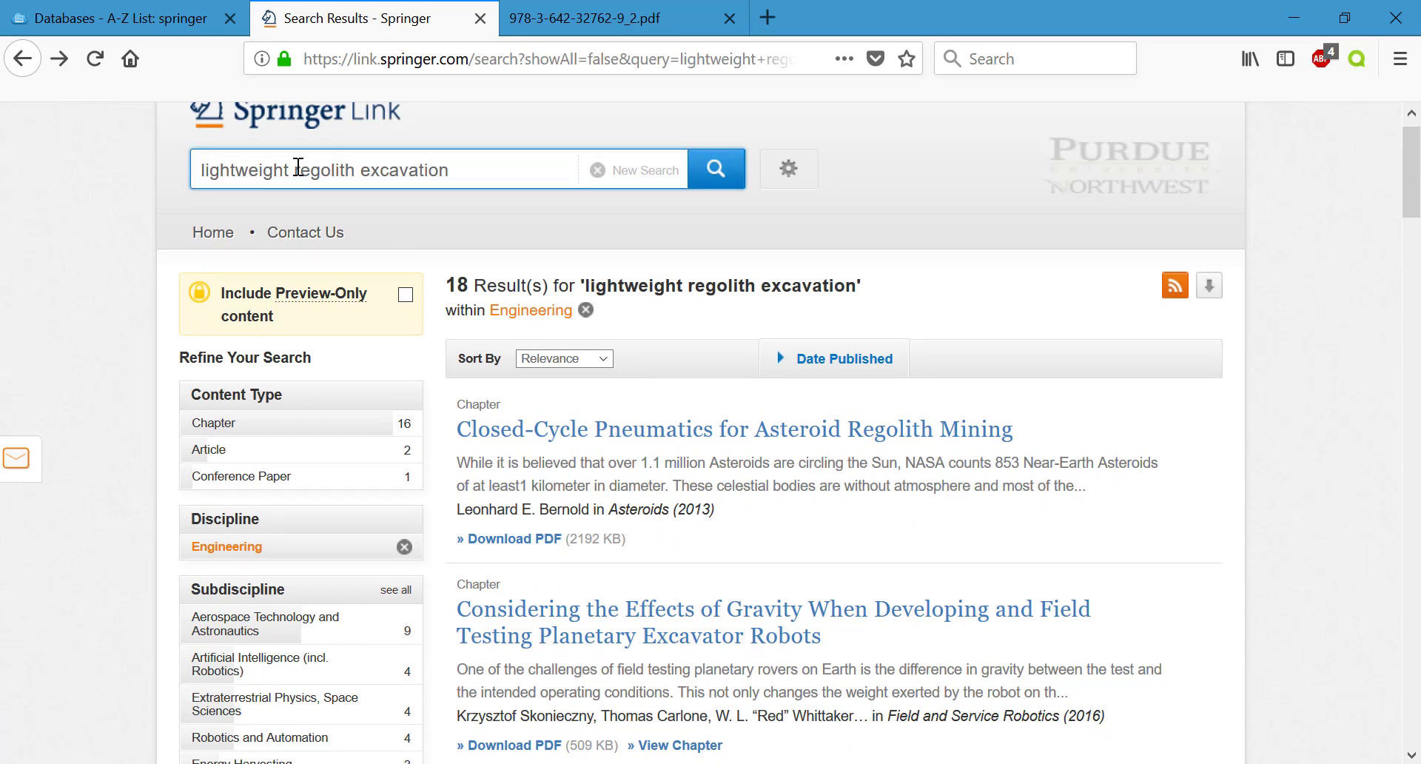
{"action": "key", "text": "BackSpace"}
{"action": "key", "text": "BackSpace"}
{"action": "key", "text": "BackSpace"}
{"action": "key", "text": "BackSpace"}
{"action": "key", "text": "BackSpace"}
{"action": "key", "text": "BackSpace"}
{"action": "key", "text": "BackSpace"}
{"action": "key", "text": "BackSpace"}
{"action": "key", "text": "BackSpace"}
{"action": "key", "text": "BackSpace"}
{"action": "key", "text": "BackSpace"}
{"action": "key", "text": "BackSpace"}
{"action": "key", "text": "Return"}
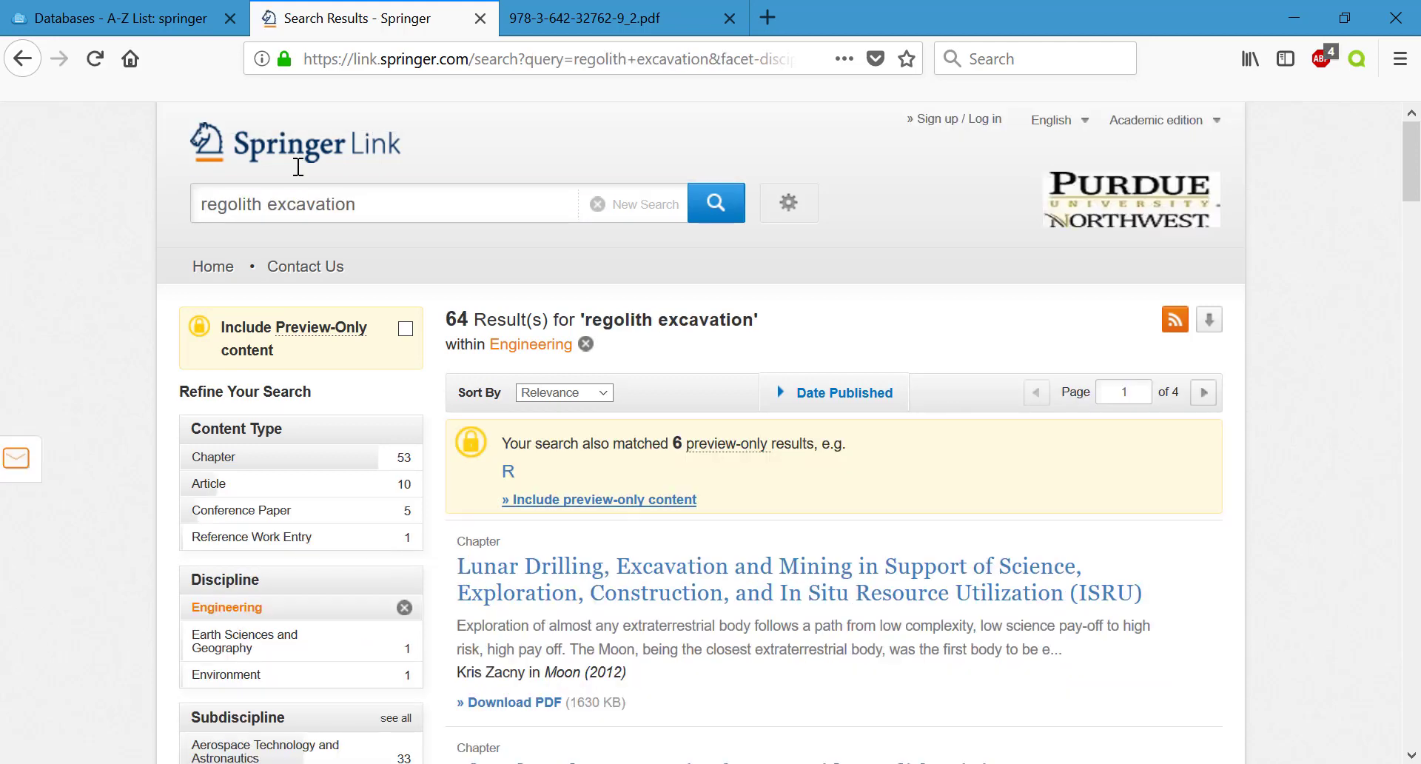
Look over the "regolith excavation" results and limit them to the Article content type.
{"action": "scroll", "coordinate": [459, 127], "scroll_direction": "down", "scroll_amount": 2}
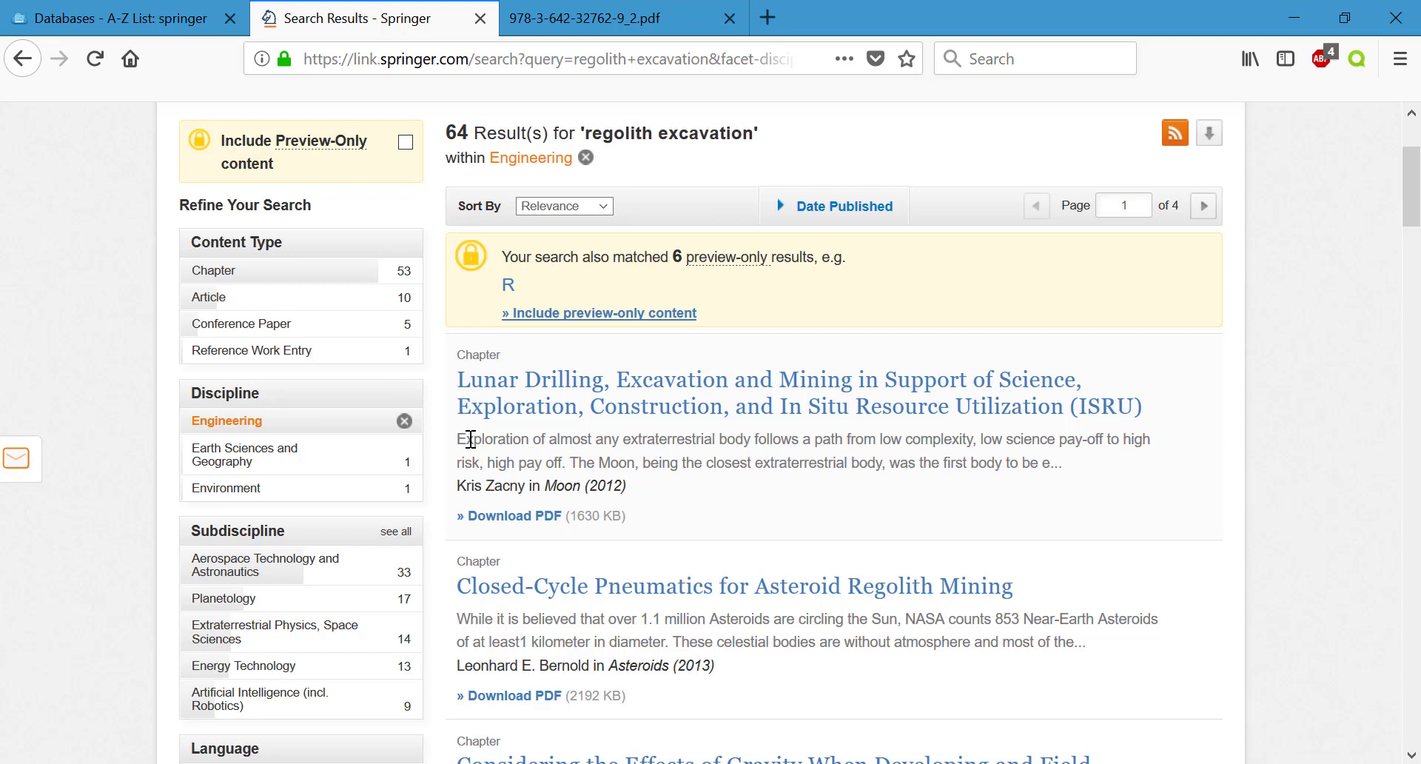
{"action": "scroll", "coordinate": [470, 440], "scroll_direction": "down", "scroll_amount": 3}
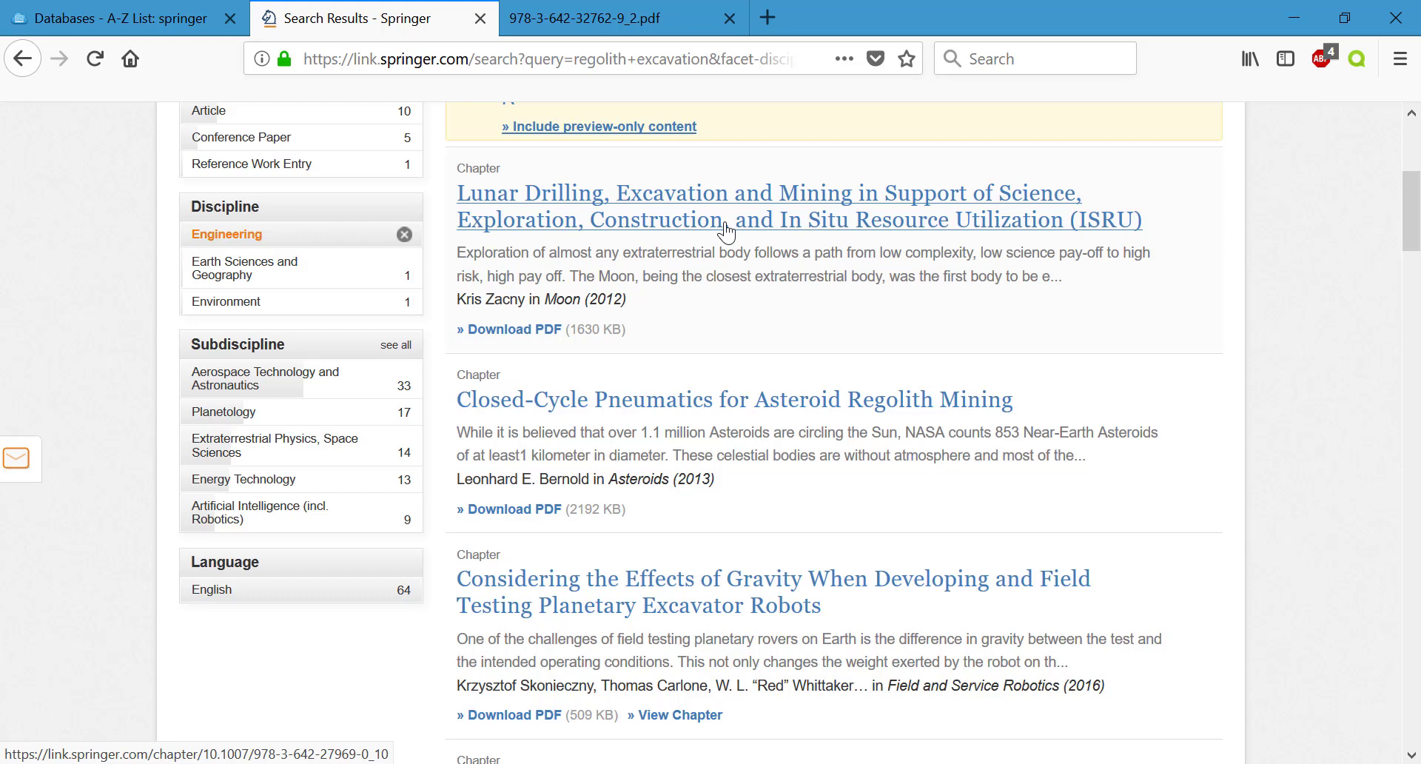
{"action": "scroll", "coordinate": [727, 232], "scroll_direction": "up", "scroll_amount": 3}
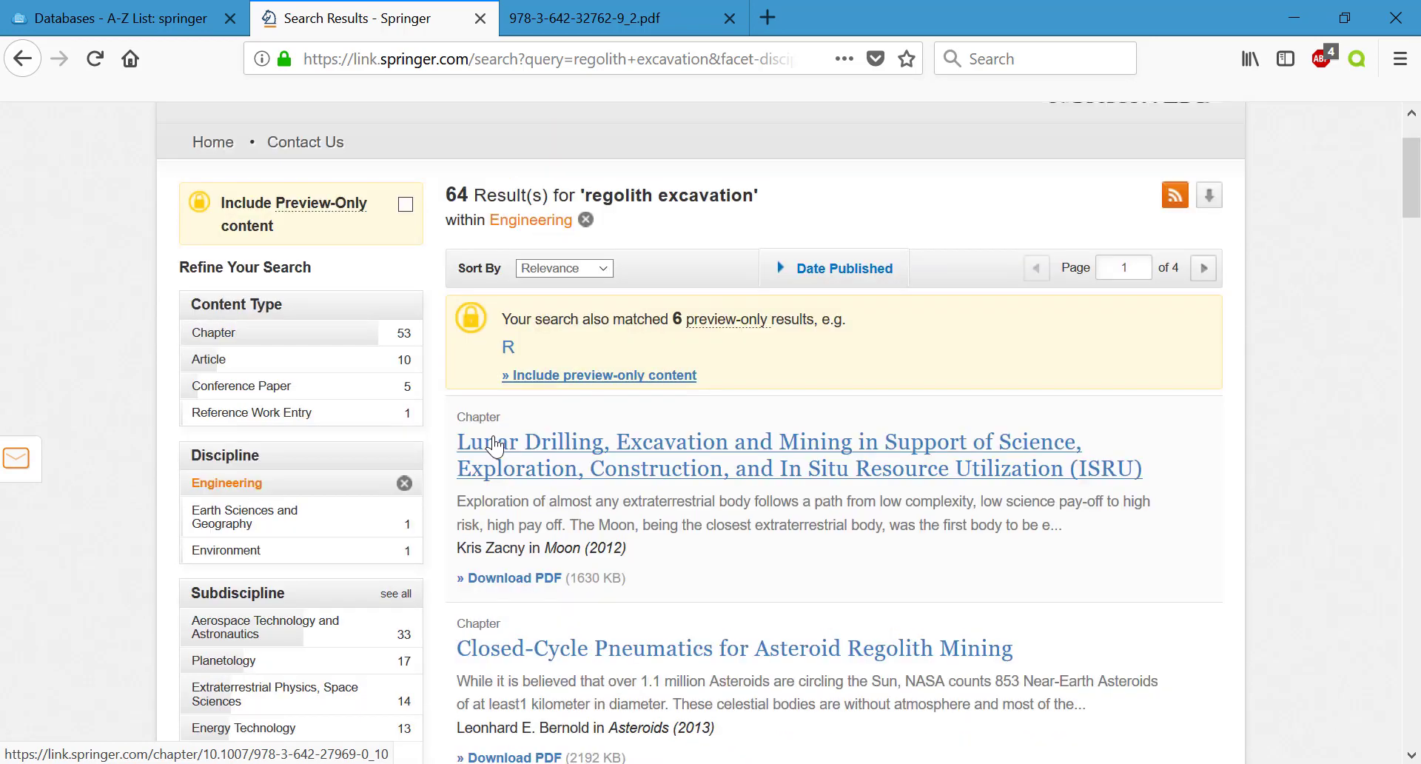
{"action": "left_click", "coordinate": [366, 364]}
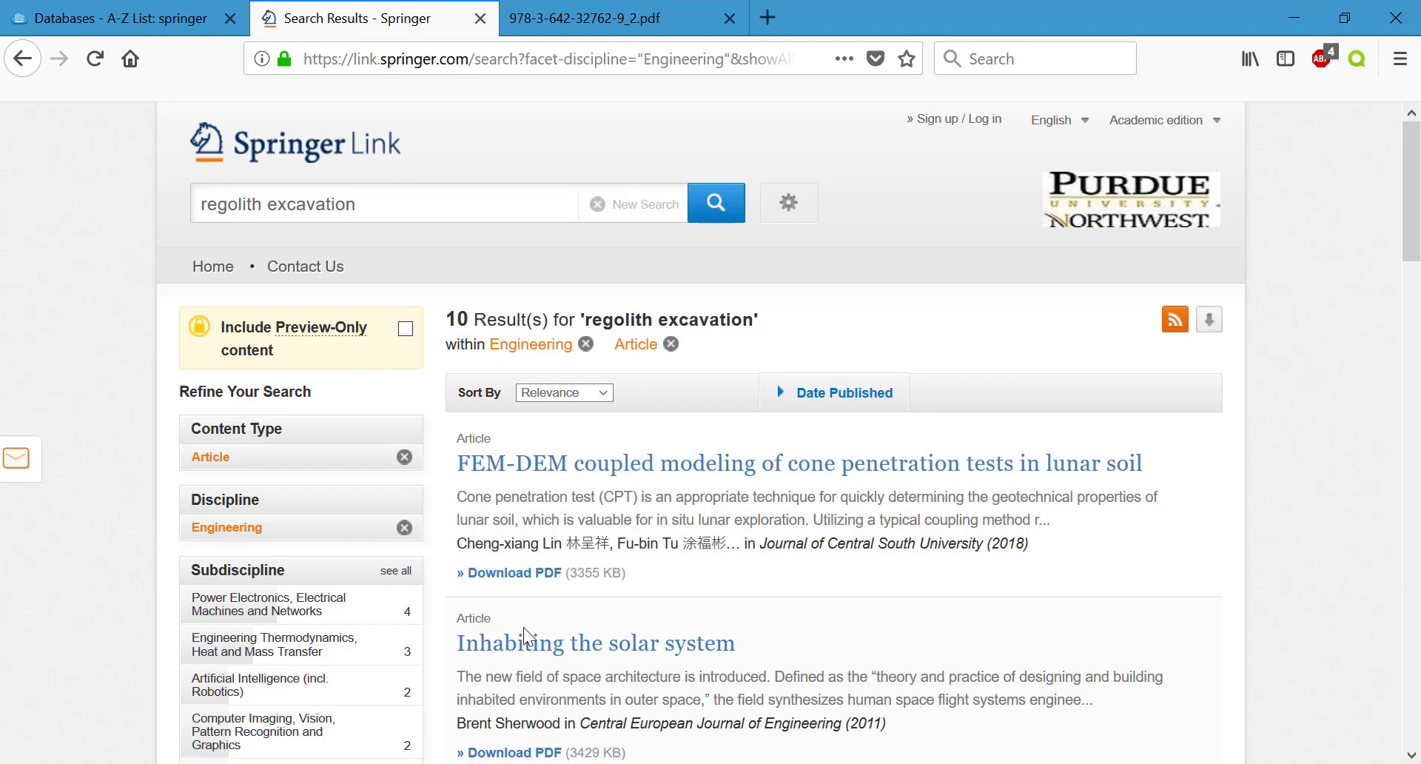
Open the article "Inhabiting the solar system" and review its abstract and keywords.
{"action": "scroll", "coordinate": [523, 630], "scroll_direction": "down", "scroll_amount": 3}
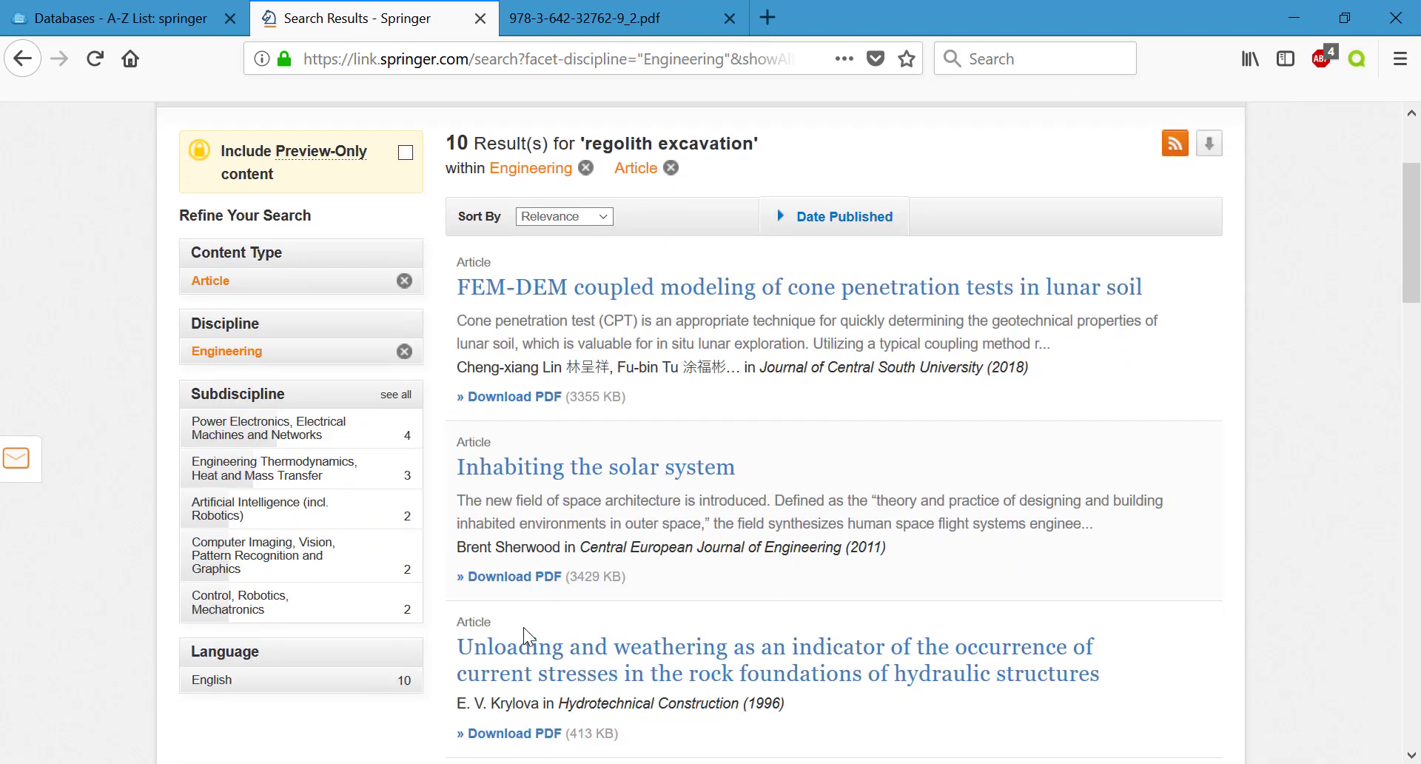
{"action": "scroll", "coordinate": [527, 636], "scroll_direction": "down", "scroll_amount": 1}
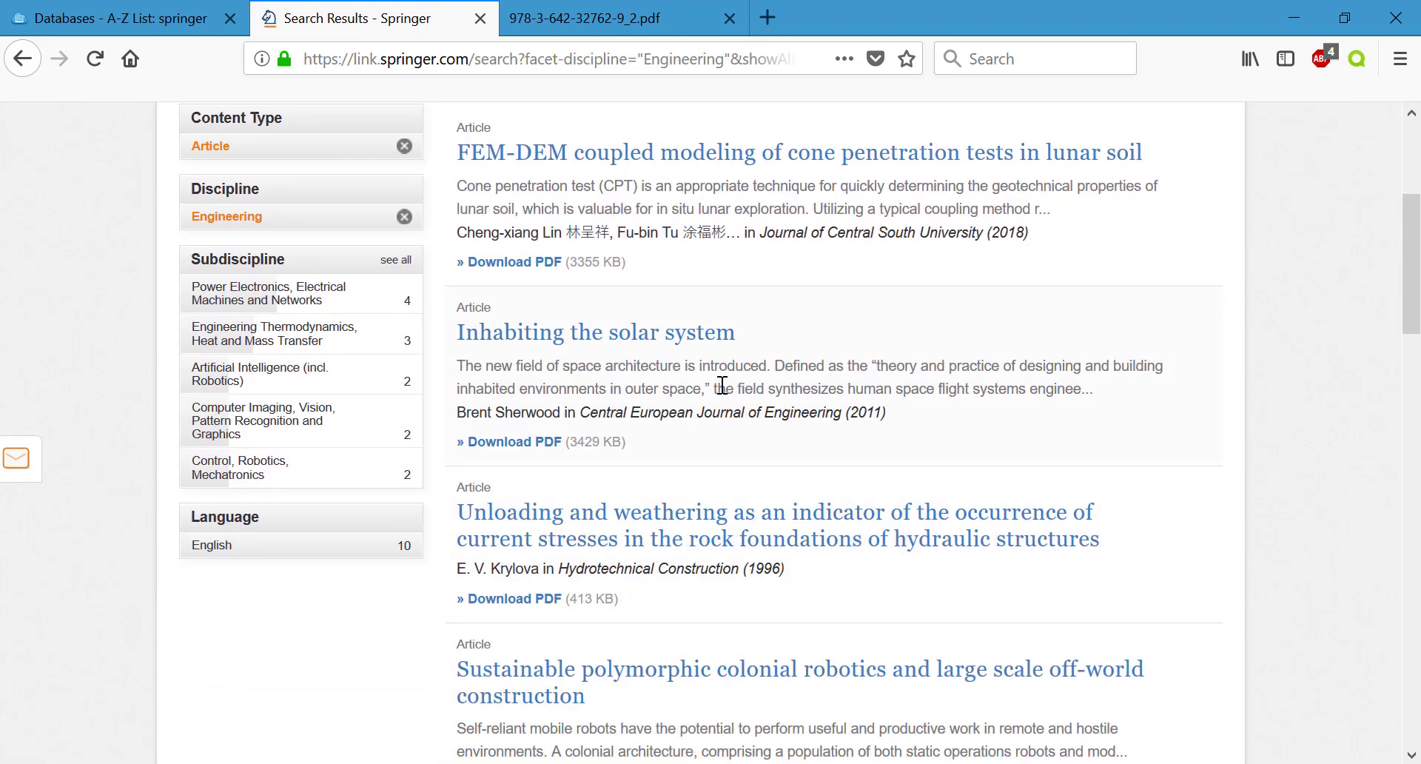
{"action": "left_click", "coordinate": [649, 342]}
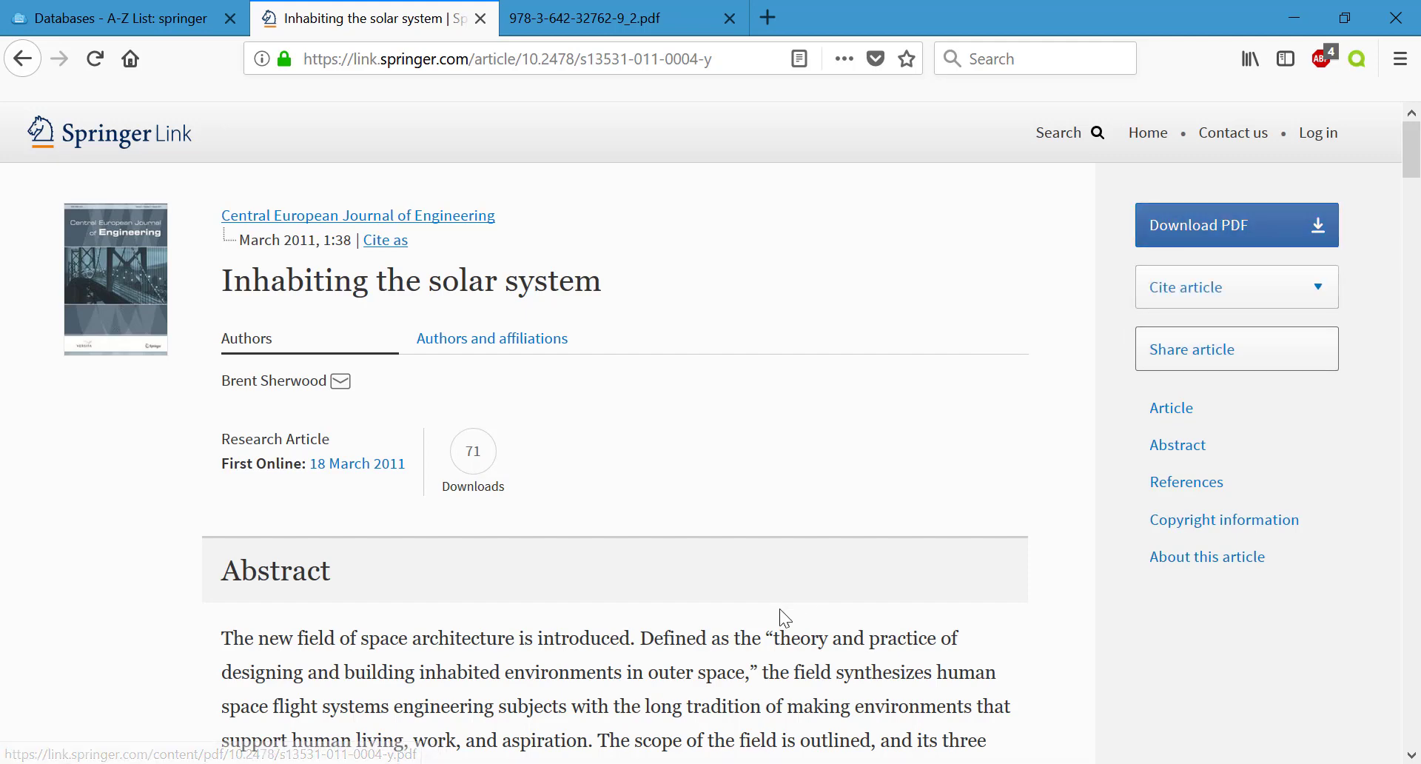
{"action": "scroll", "coordinate": [786, 619], "scroll_direction": "down", "scroll_amount": 3}
{"action": "scroll", "coordinate": [787, 619], "scroll_direction": "down", "scroll_amount": 5}
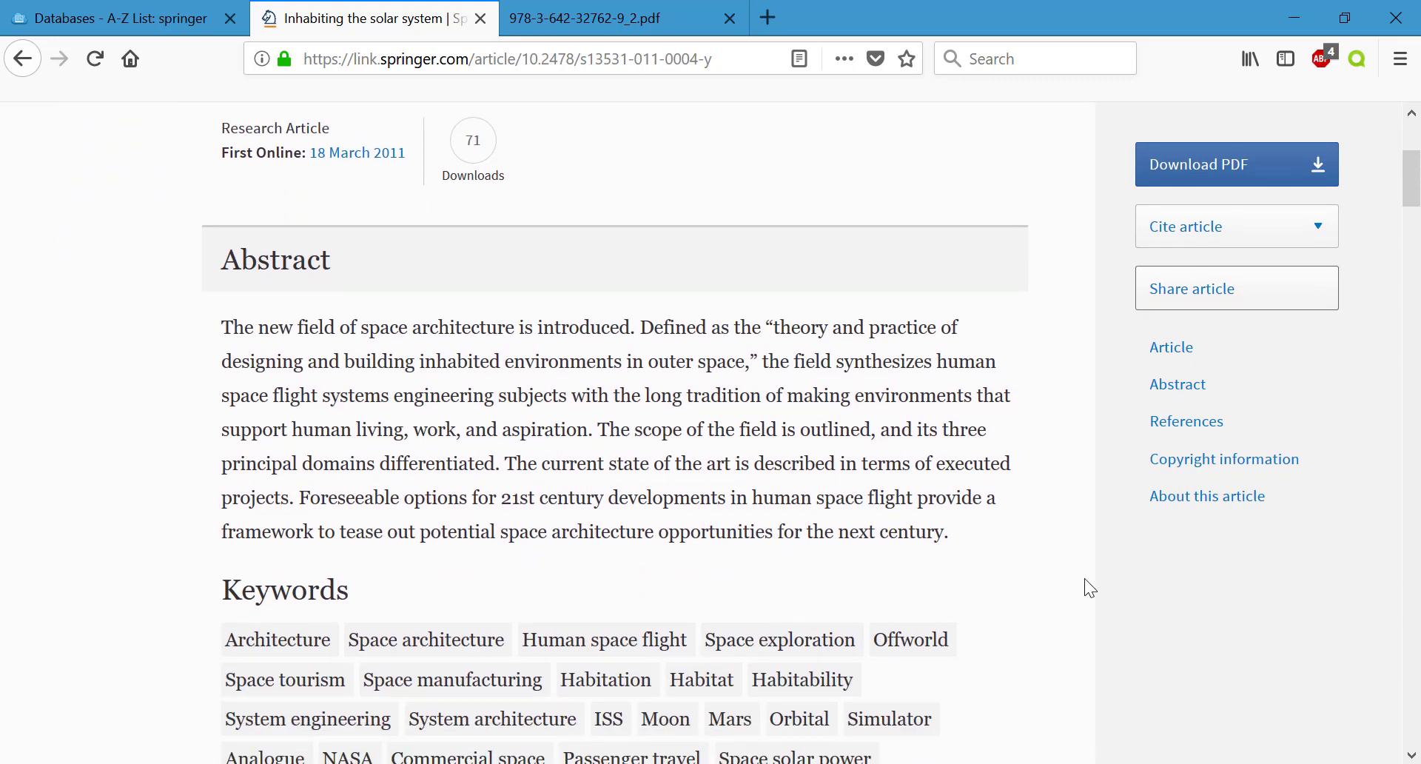
{"action": "scroll", "coordinate": [1089, 588], "scroll_direction": "down", "scroll_amount": 5}
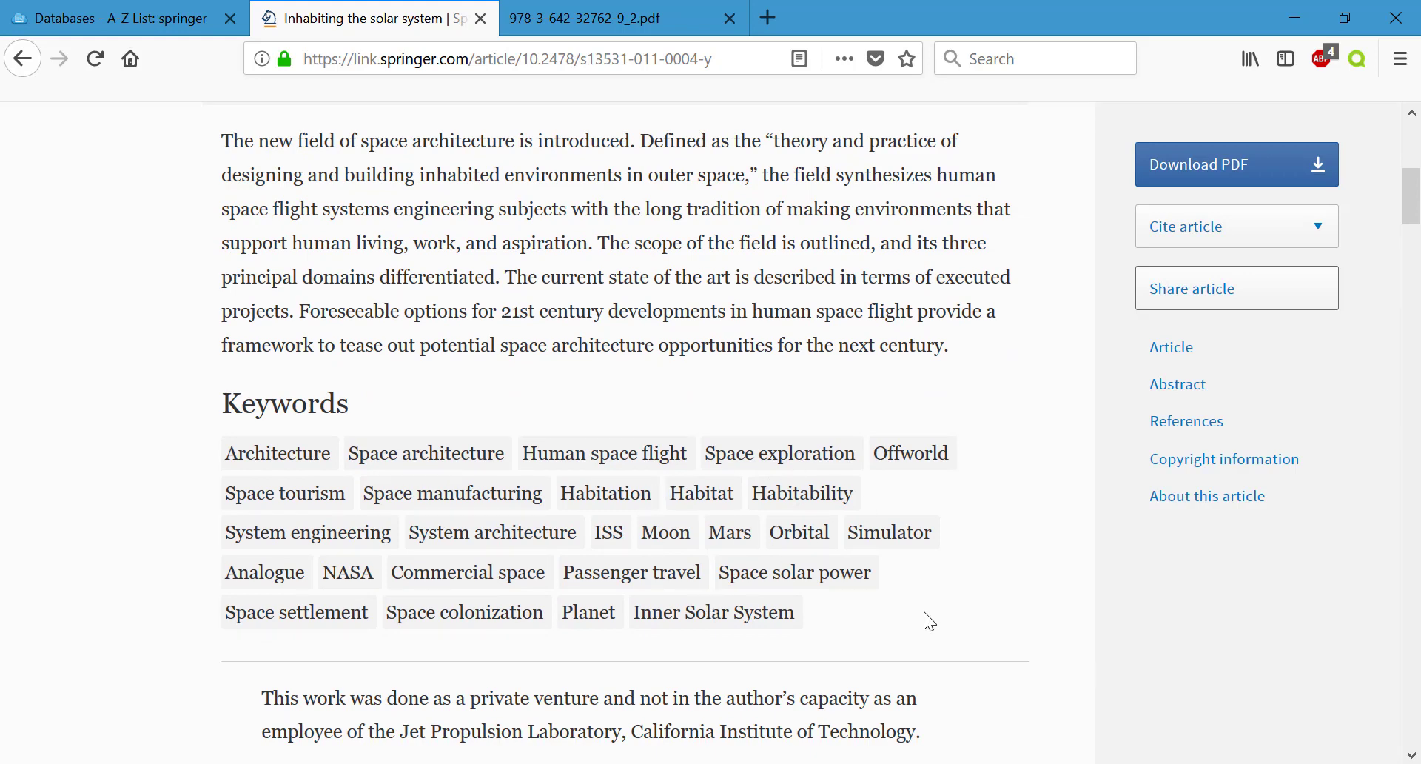
Open the full-text PDF of "Inhabiting the solar system" from the download link above the article's references.
{"action": "scroll", "coordinate": [981, 674], "scroll_direction": "down", "scroll_amount": 10}
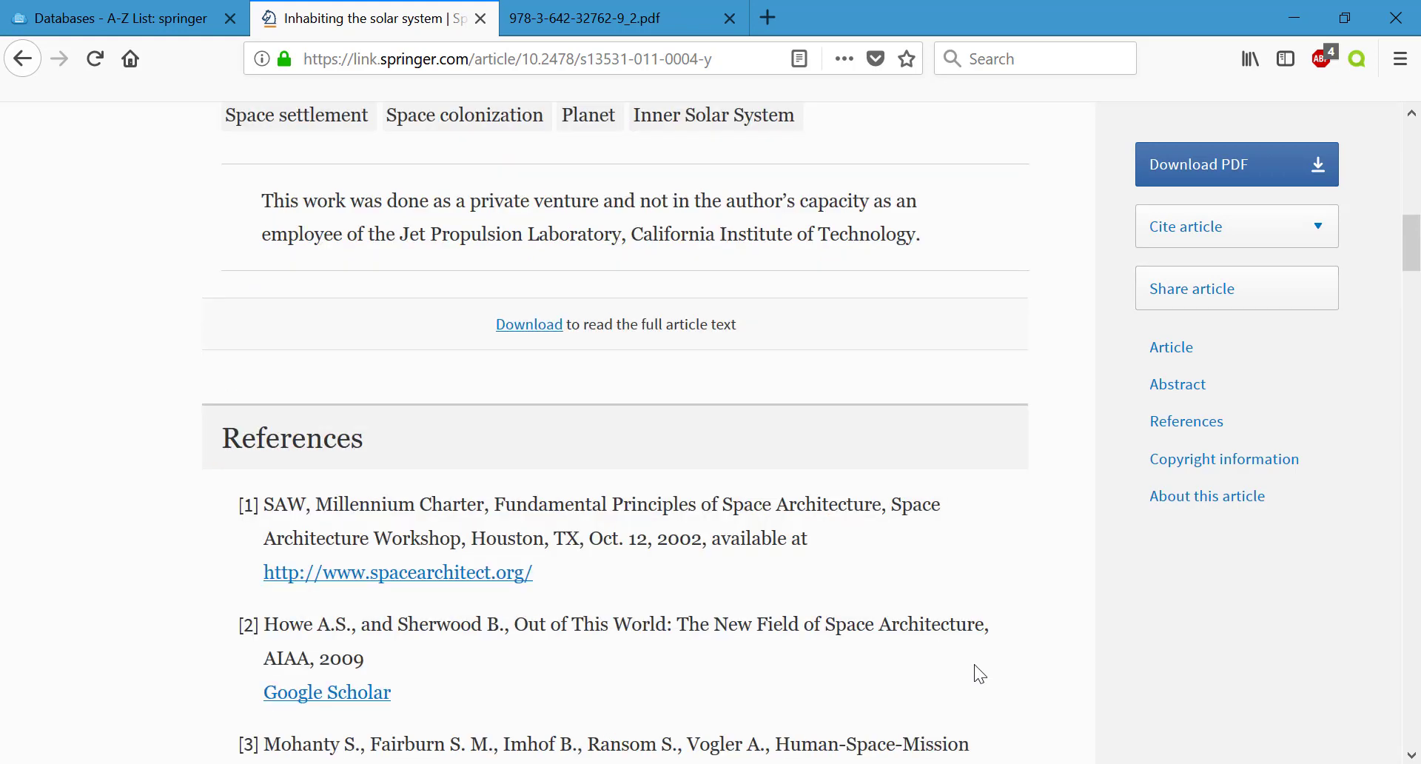
{"action": "scroll", "coordinate": [980, 674], "scroll_direction": "down", "scroll_amount": 3}
{"action": "scroll", "coordinate": [981, 674], "scroll_direction": "up", "scroll_amount": 3}
{"action": "left_click", "coordinate": [544, 336]}
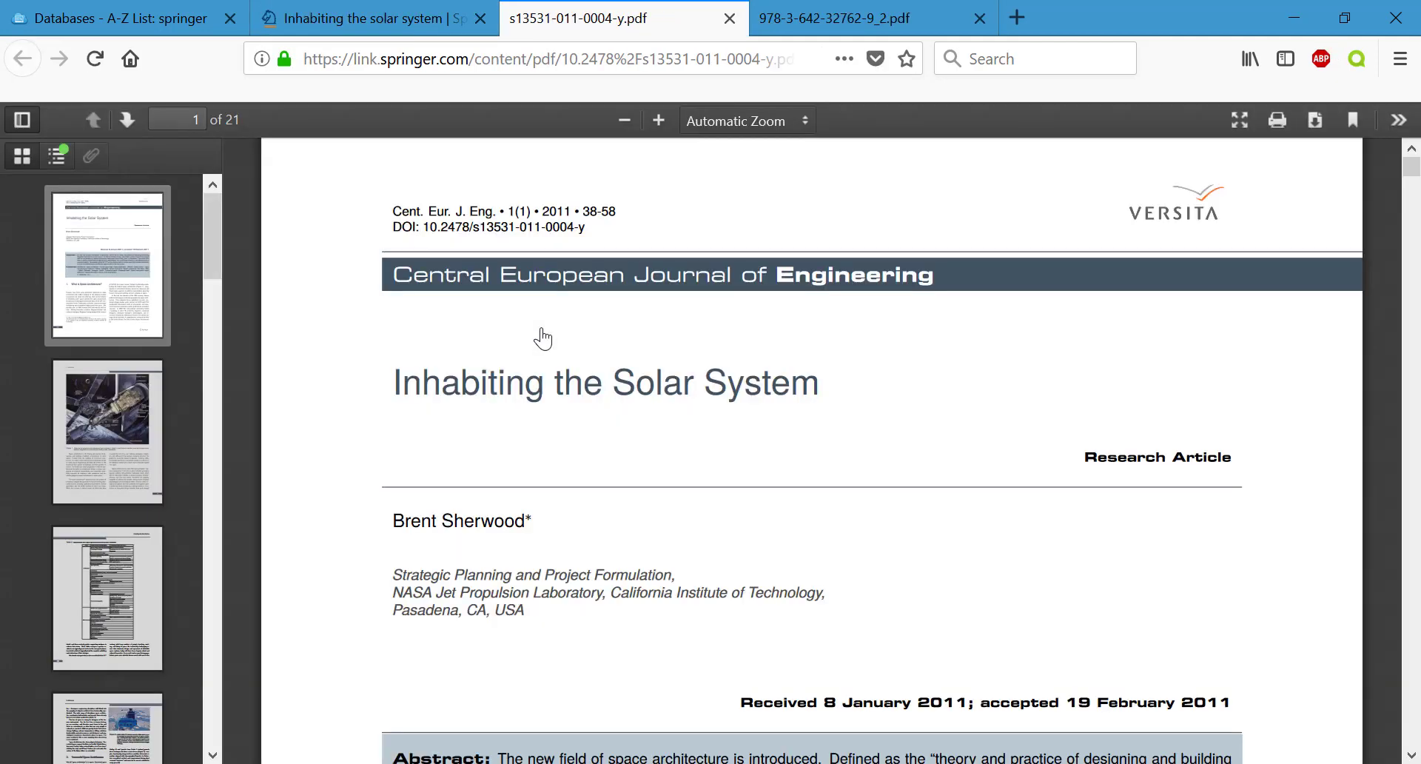
Look over the abstract and opening section on the PDF's first page, and return to the article's SpringerLink page.
{"action": "scroll", "coordinate": [544, 339], "scroll_direction": "down", "scroll_amount": 6}
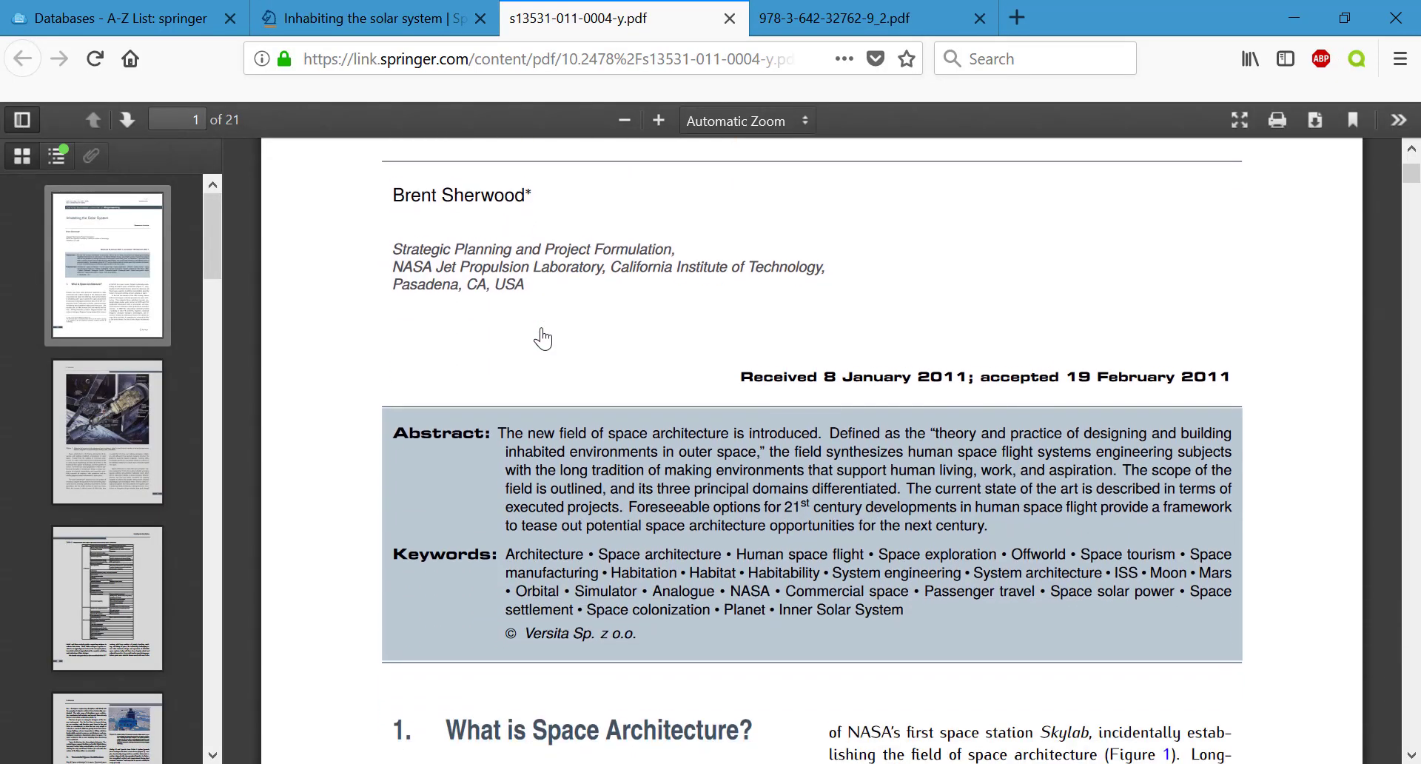
{"action": "scroll", "coordinate": [544, 339], "scroll_direction": "down", "scroll_amount": 7}
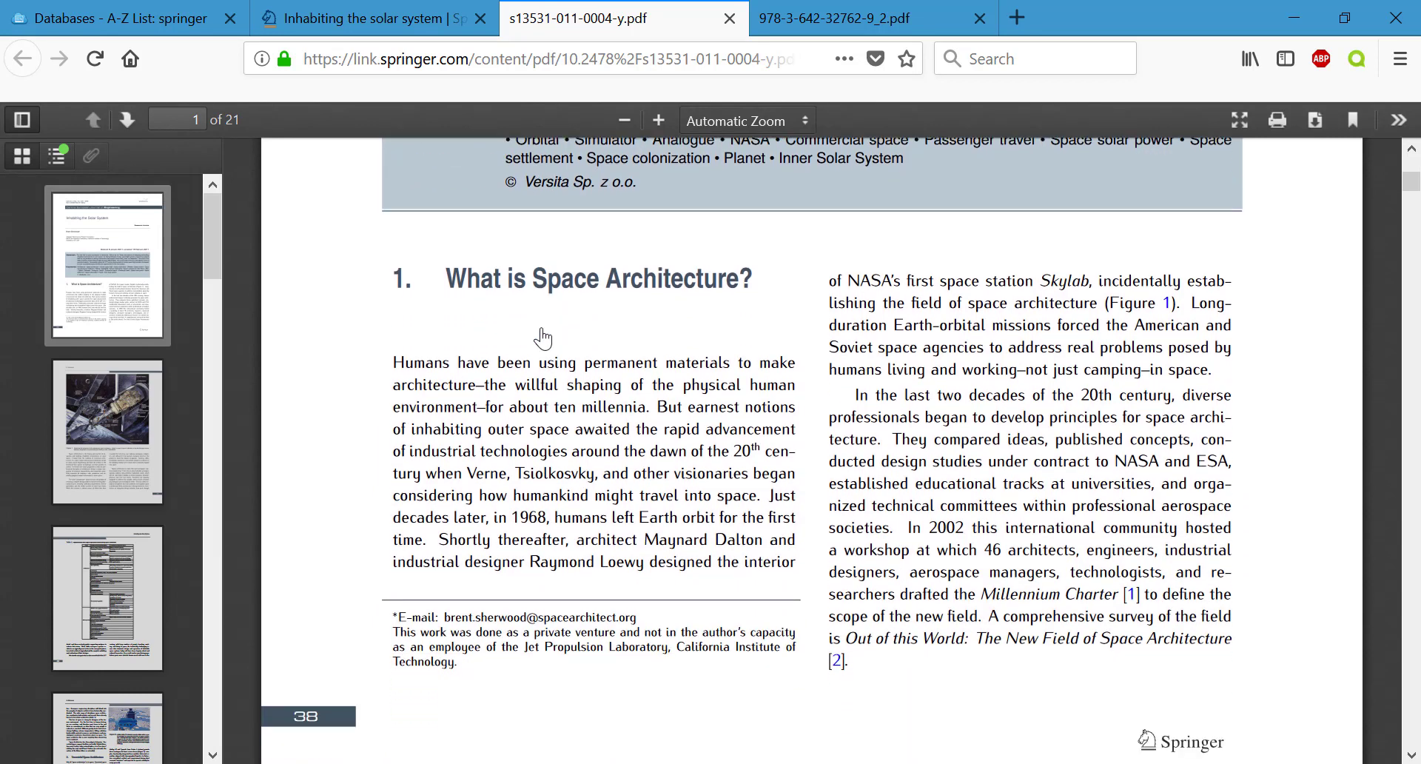
{"action": "scroll", "coordinate": [544, 338], "scroll_direction": "up", "scroll_amount": 2}
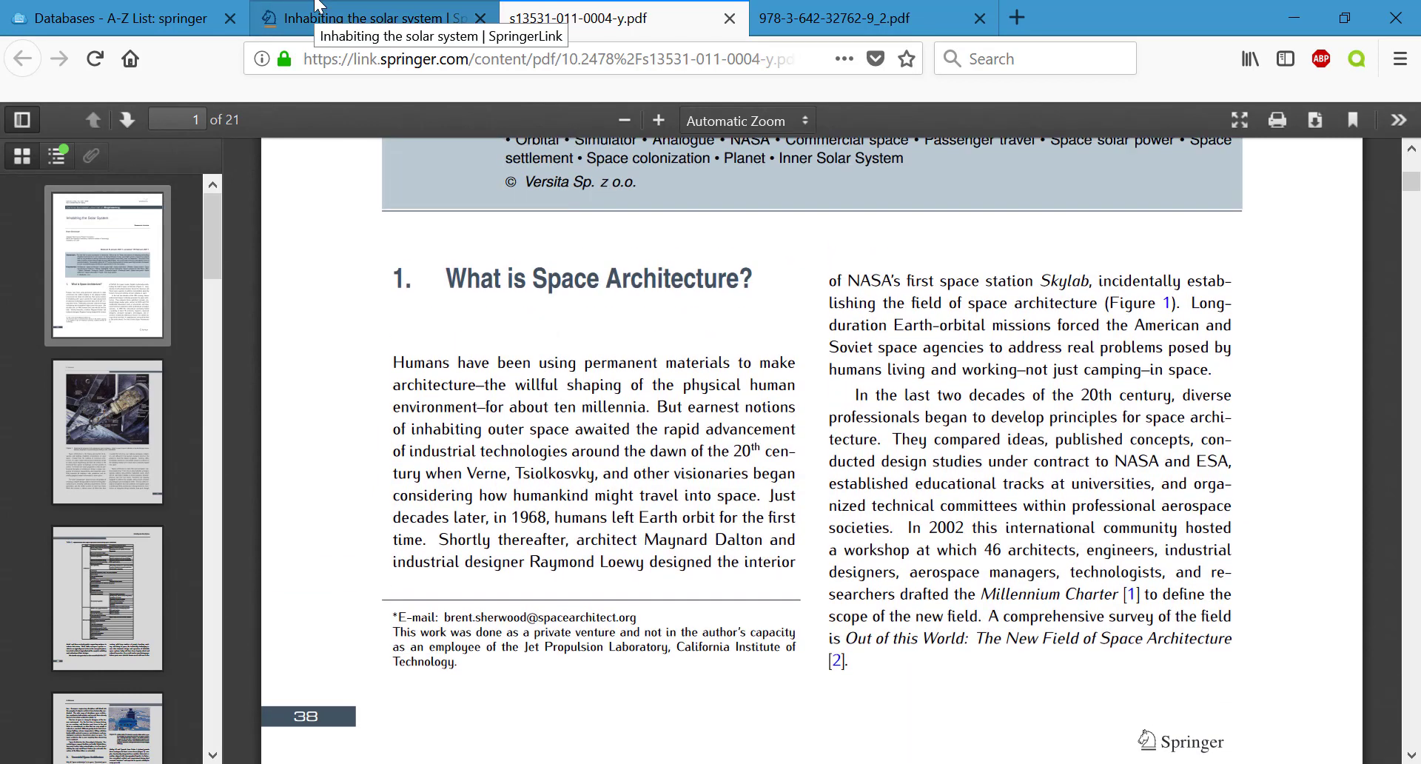
{"action": "left_click", "coordinate": [319, 7]}
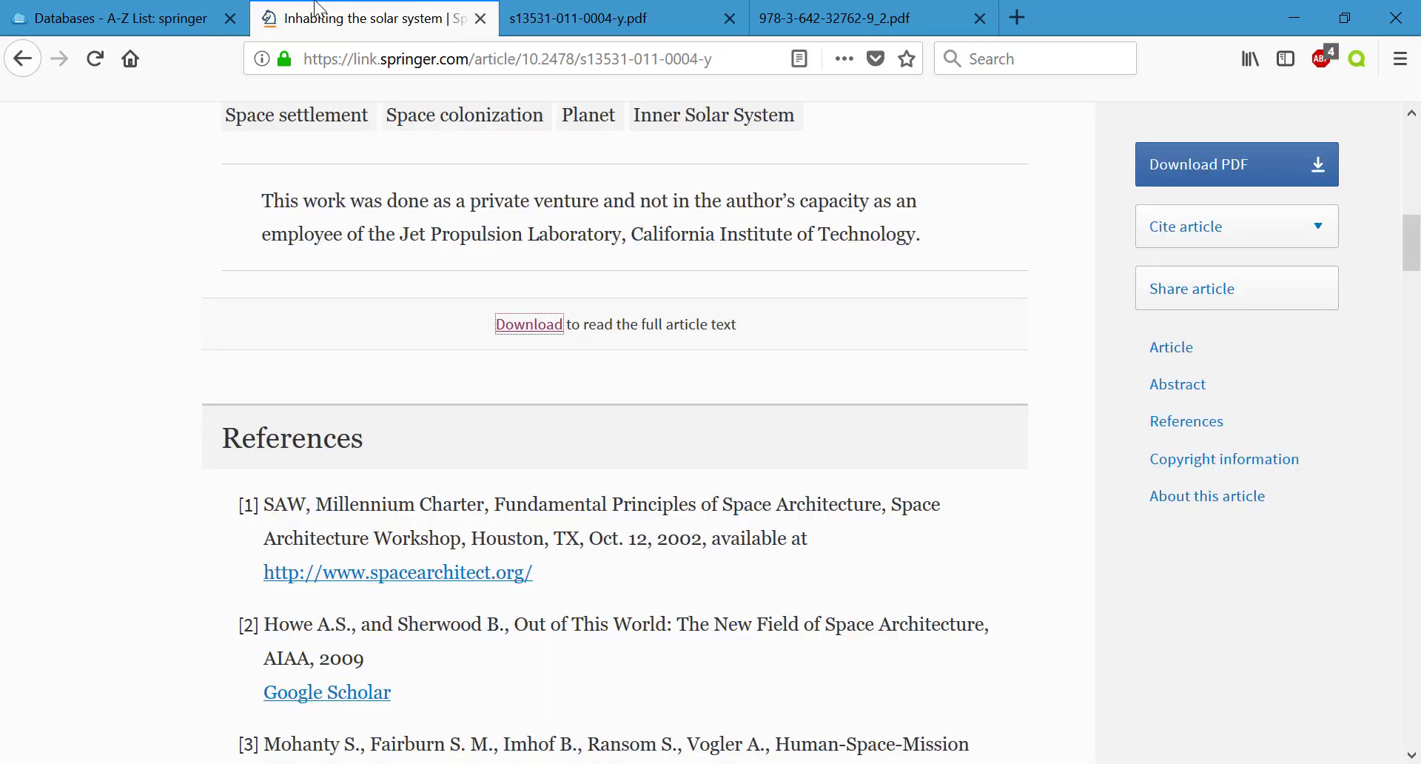